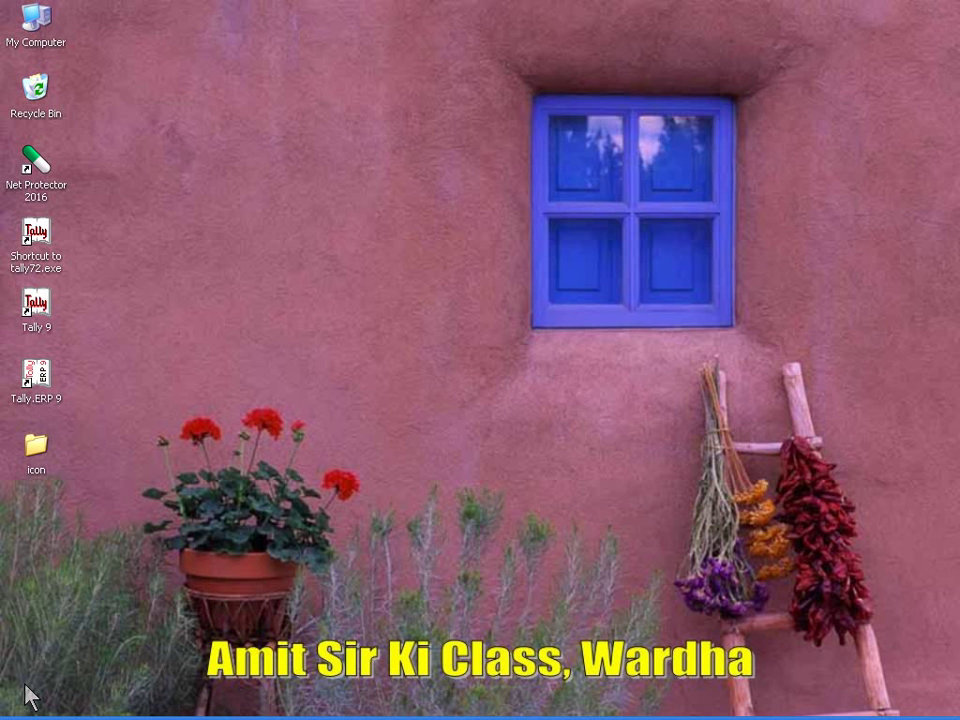
Start a new company named KK SAHU LTD., keeping the auto-filled mailing name.
key("alt+Tab")
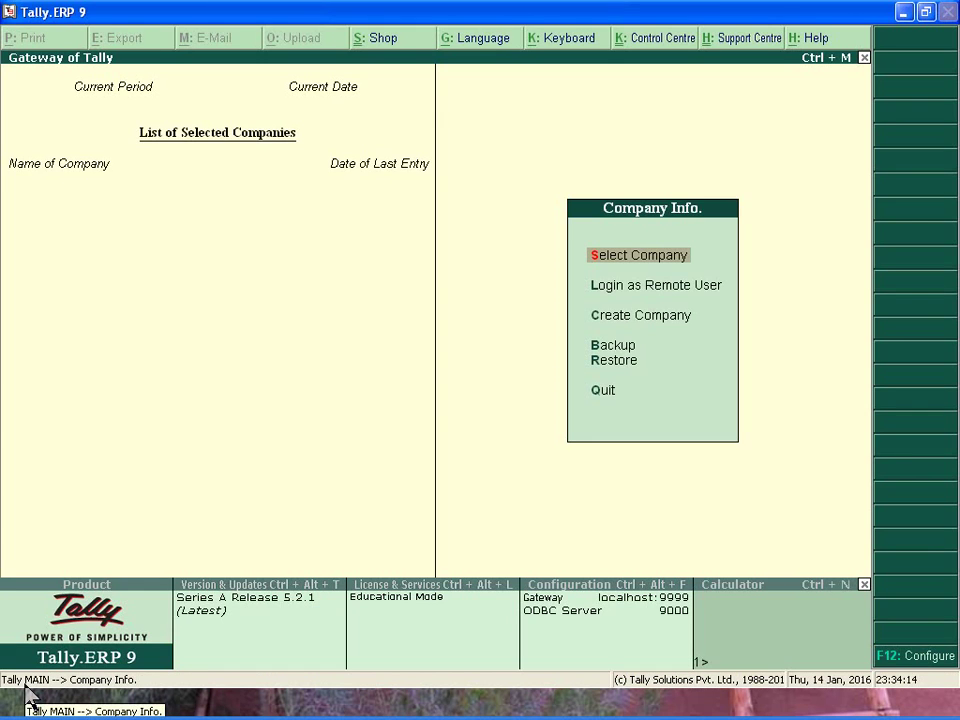
key("Down")
key("Down")
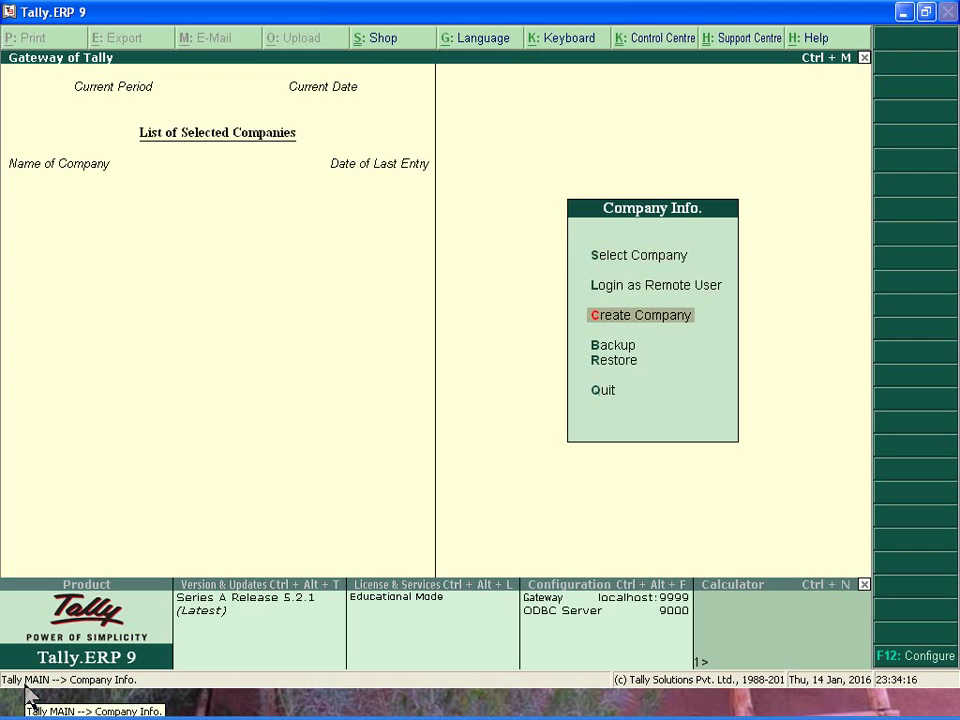
key("Return")
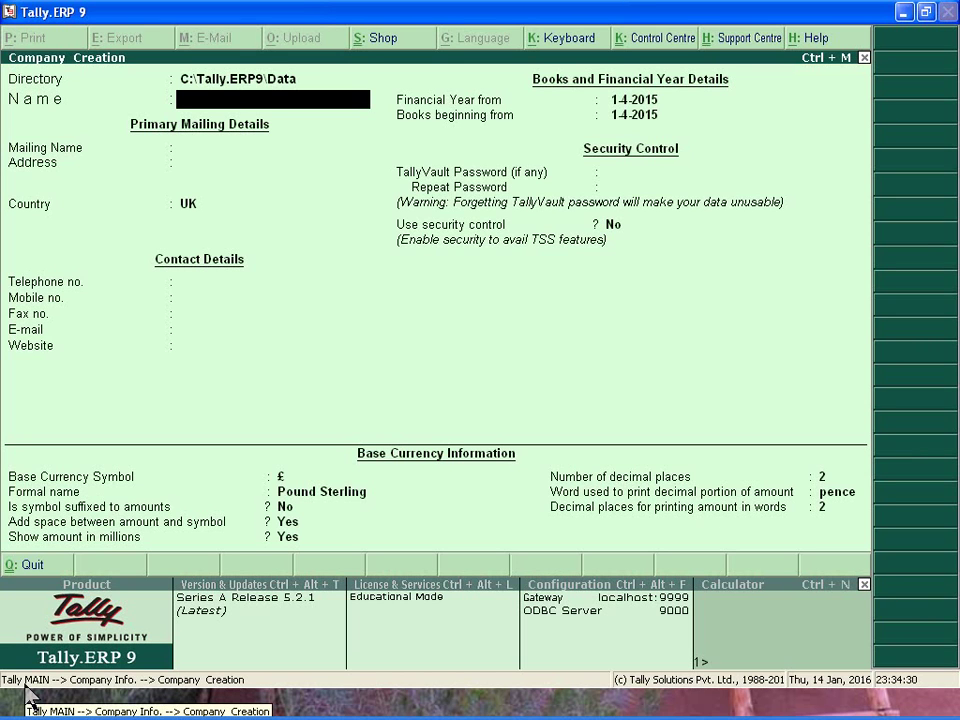
type("KK SAHU LTD.")
key("Return")
key("Return")
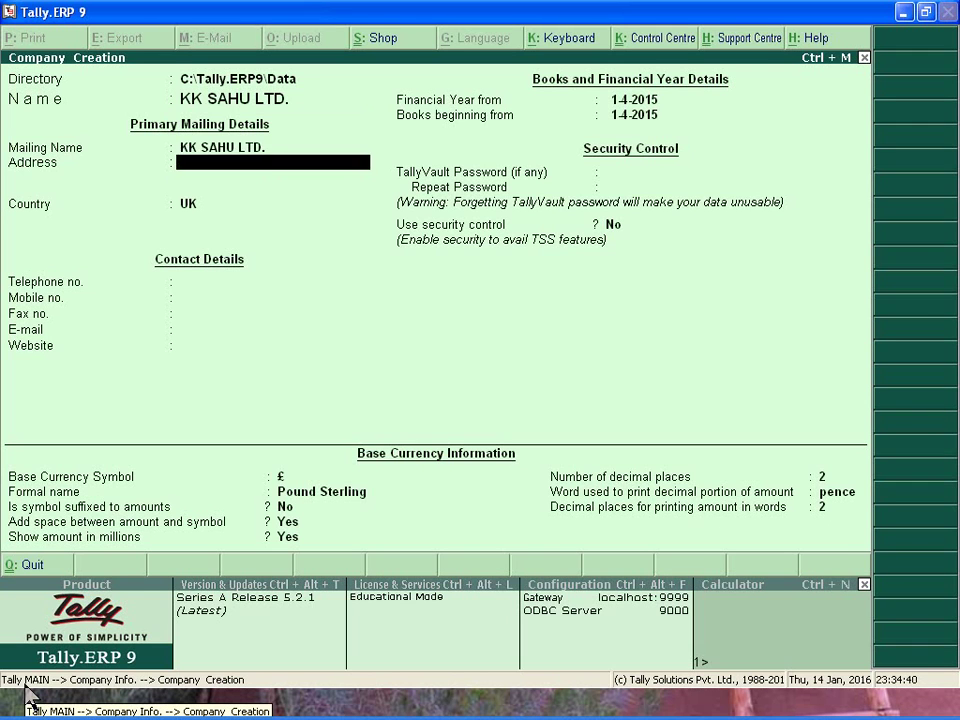
key("Return")
Set the company's country to India and state to Maharashtra, then save it.
type("I")
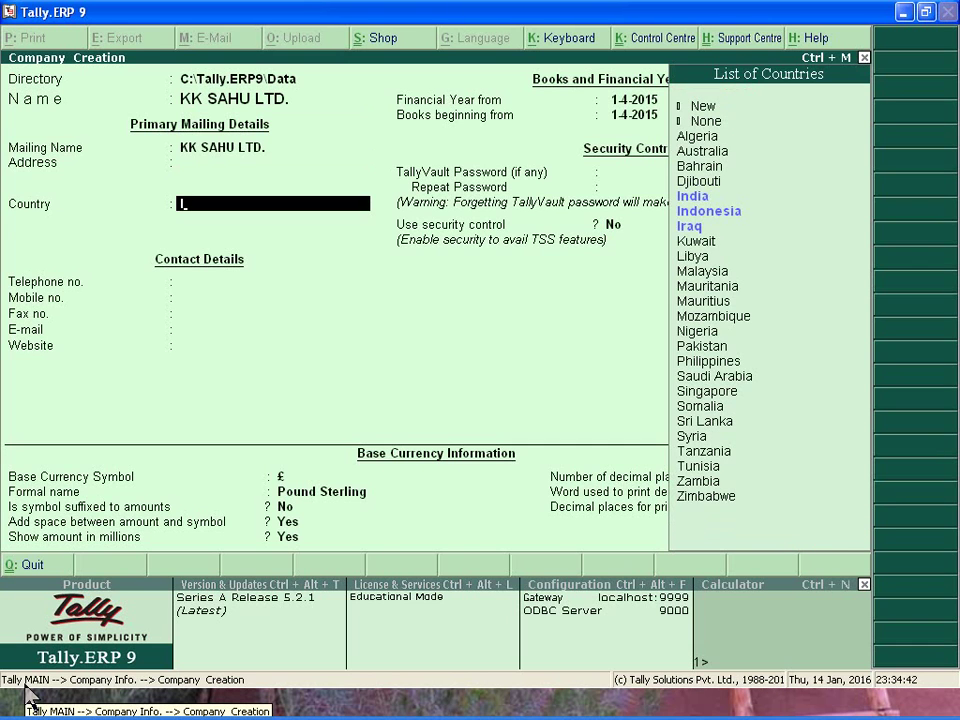
key("Return")
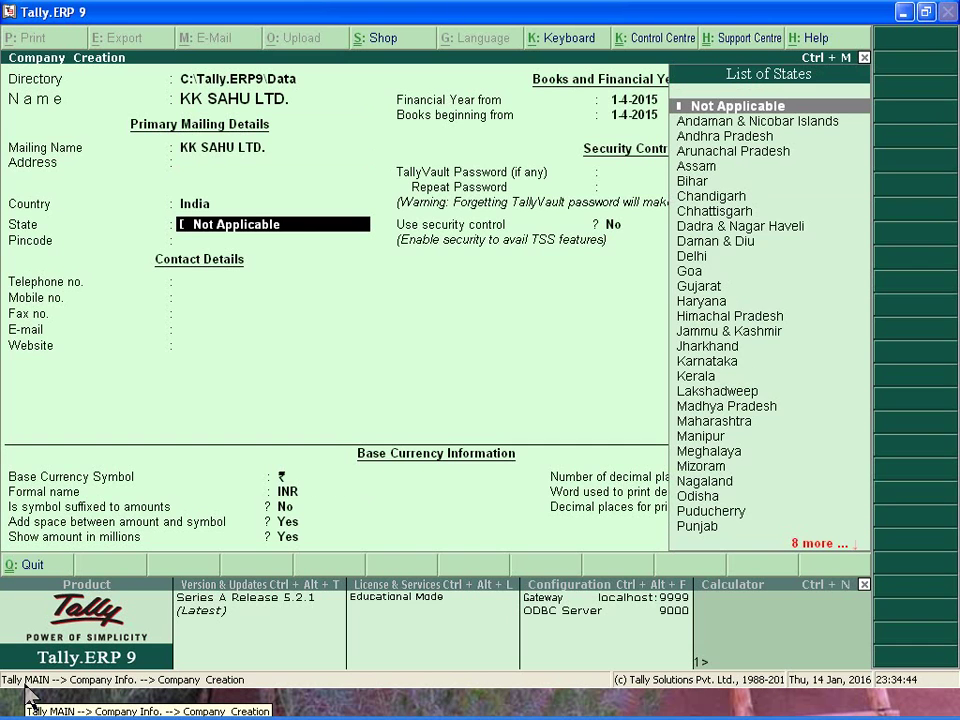
type("M")
key("Down")
key("Down")
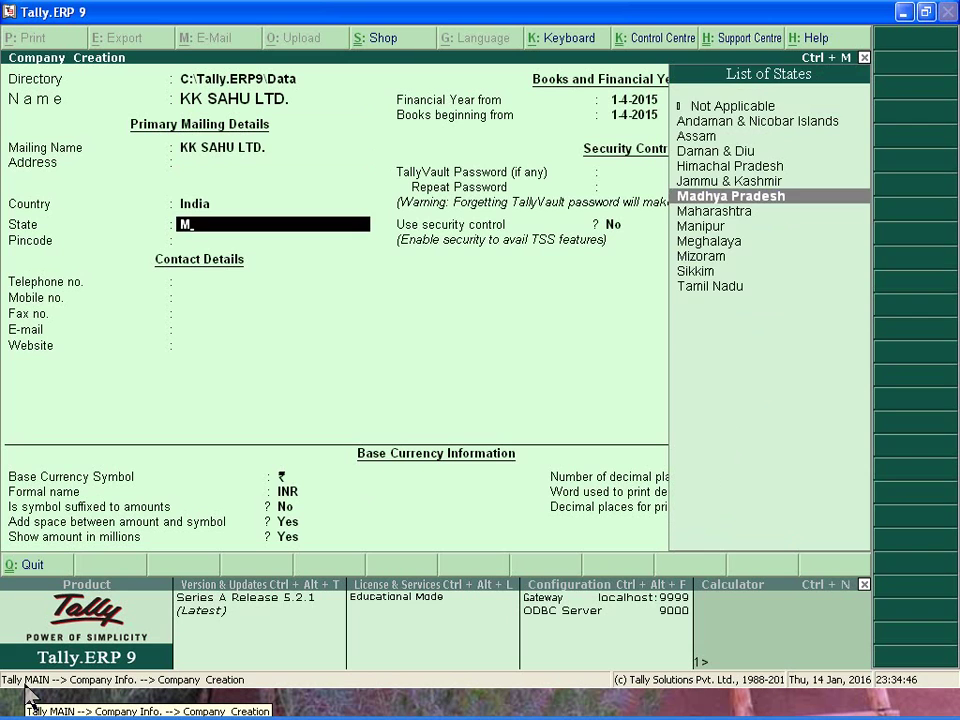
key("Return")
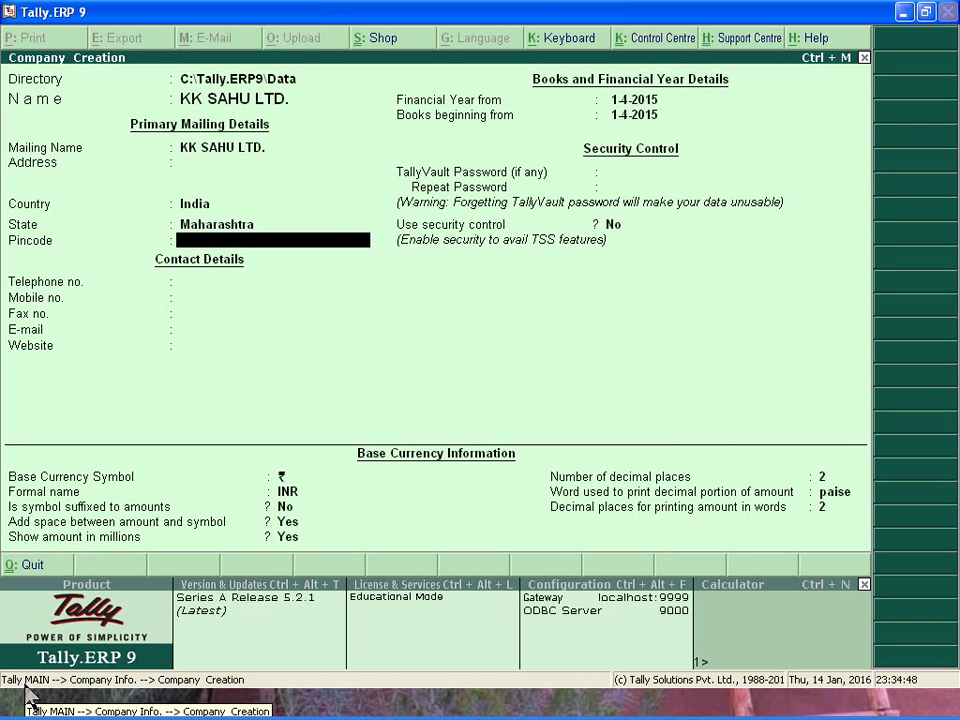
key("ctrl+a")
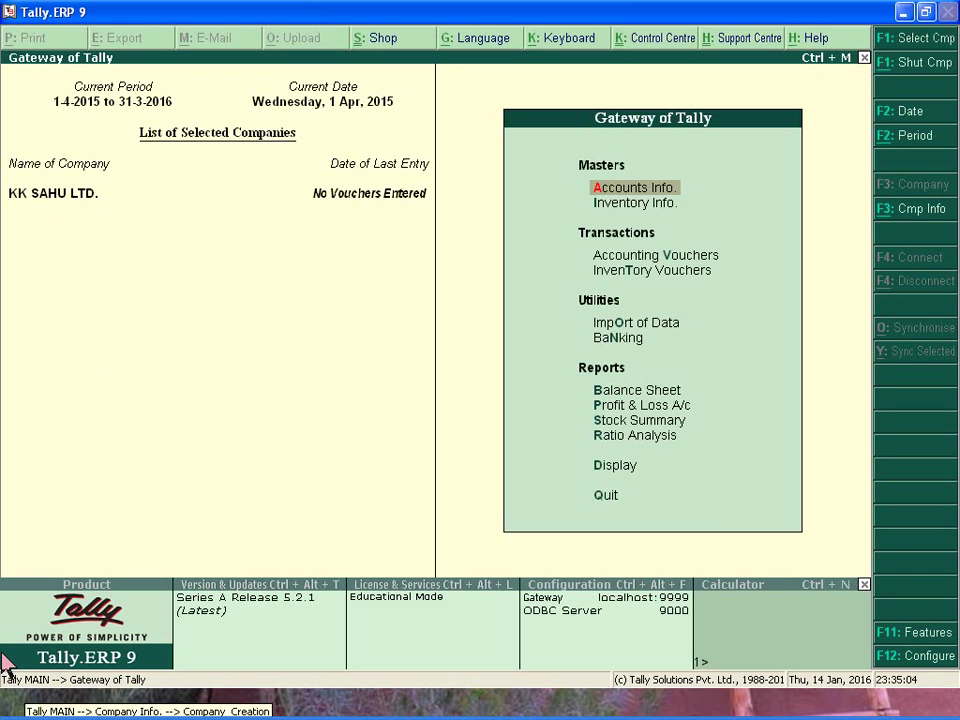
Shut the company and reload KK SAHU LTD. from the company list.
key("alt+F3")
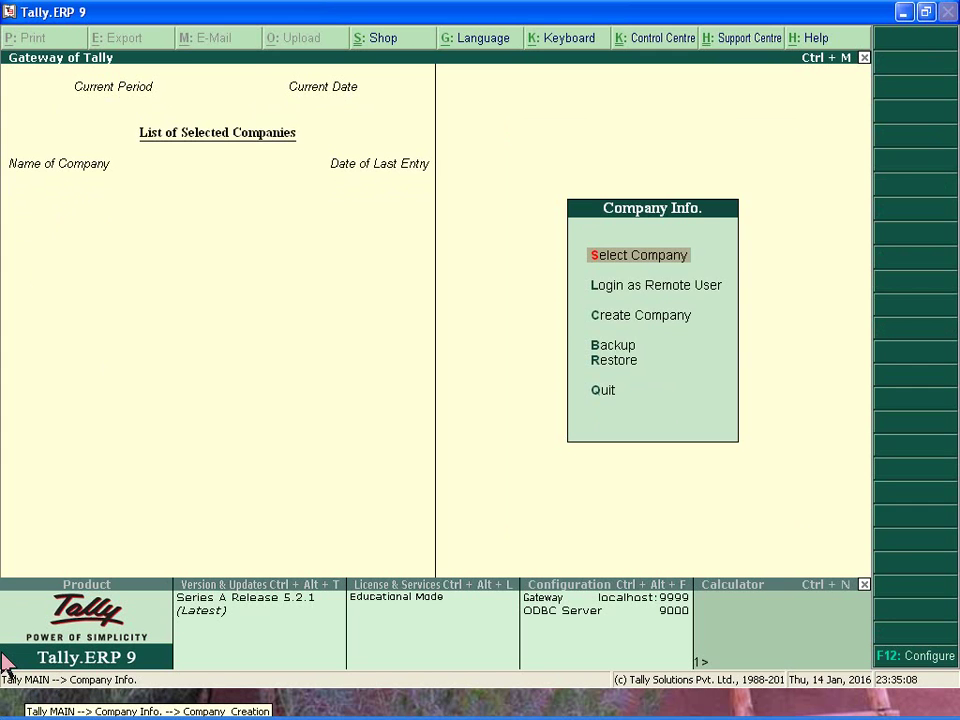
key("Return")
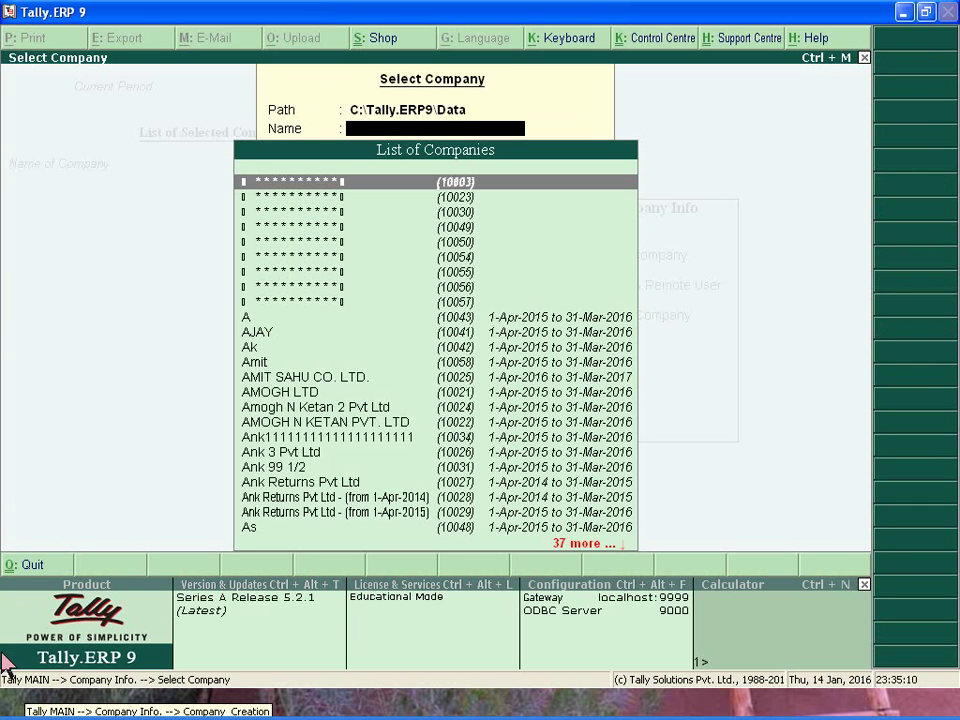
type("KK")
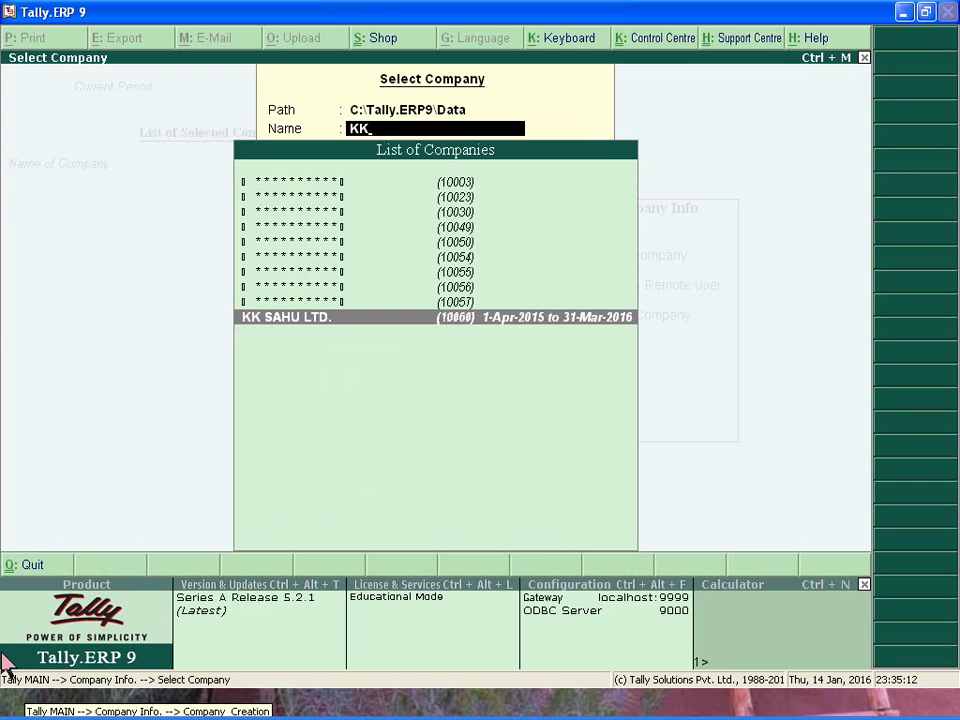
key("Return")
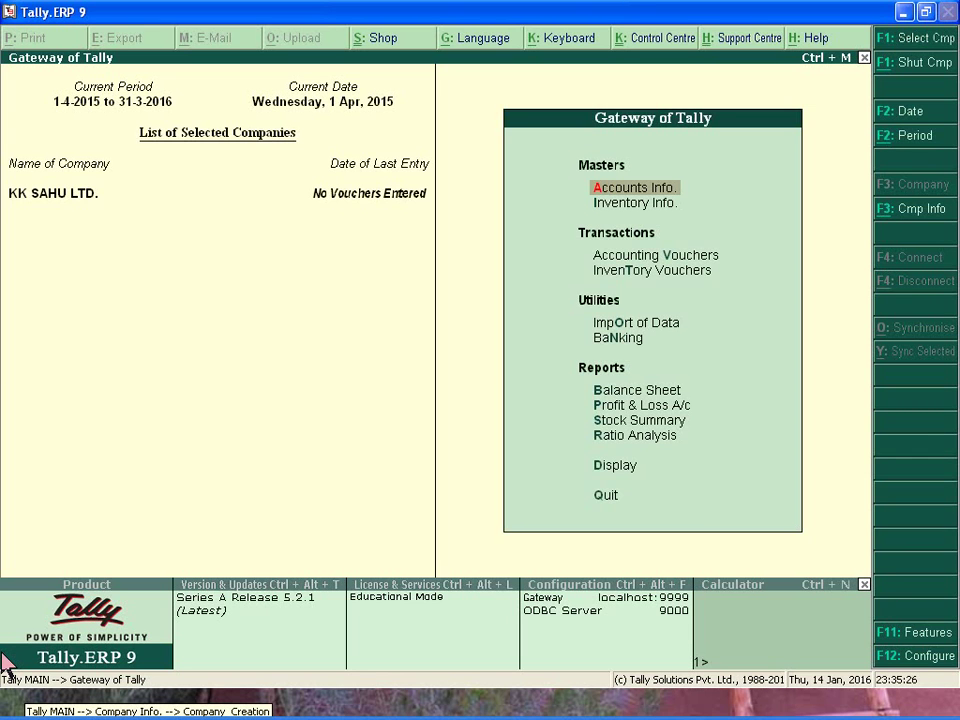
Choose to alter an existing company from the Alt+F3 company info options.
key("alt+F3")
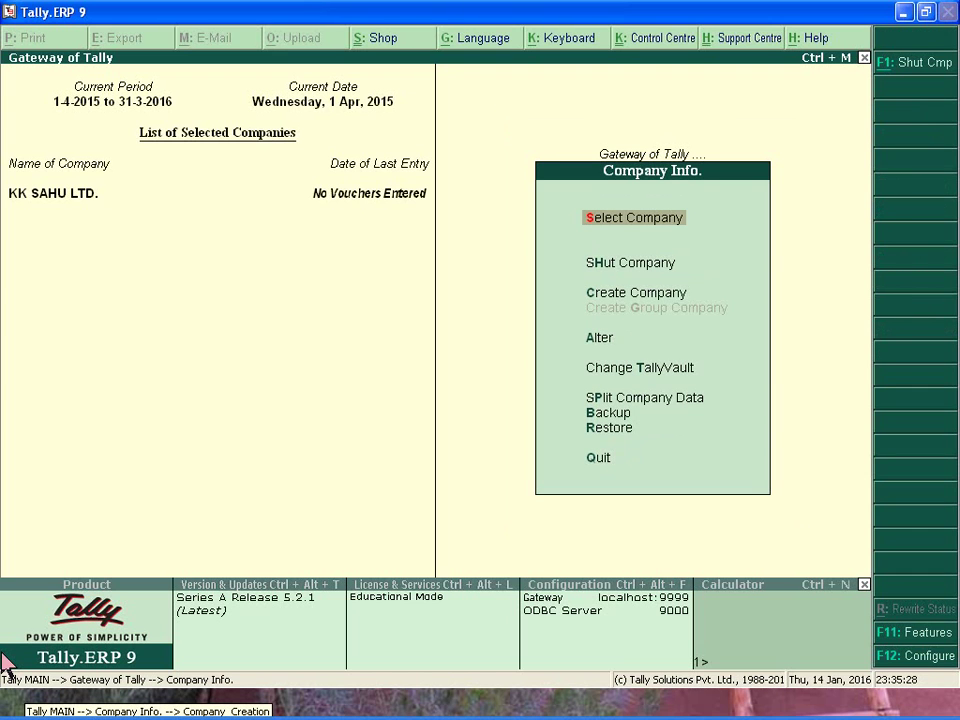
key("Down")
key("Down")
key("Down")
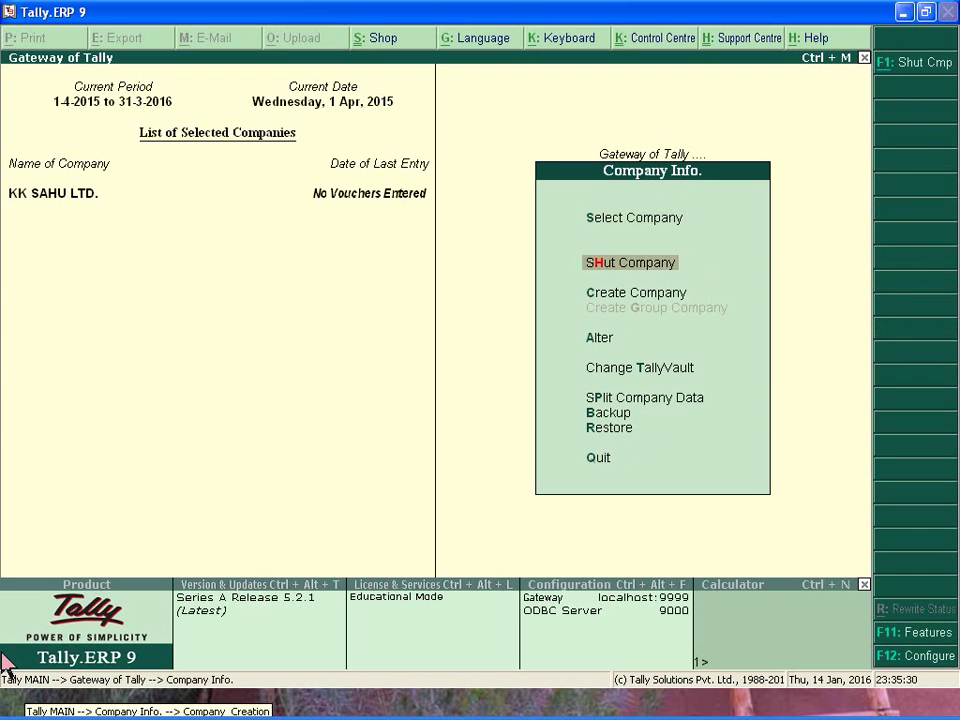
key("Return")
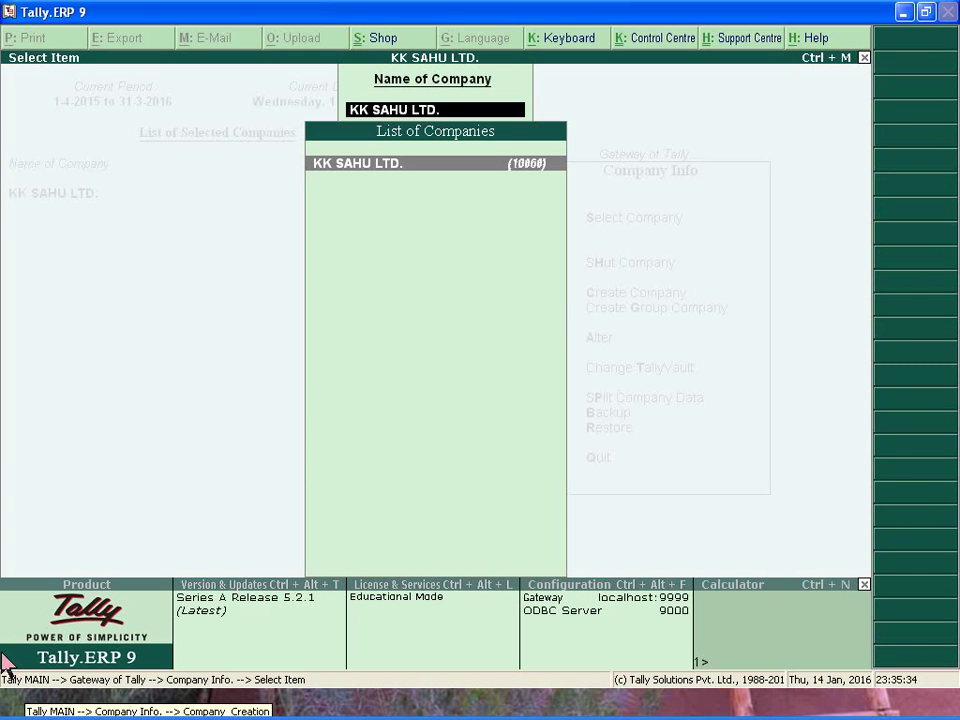
Step through KK SAHU LTD.'s alteration fields and set Use security control to Yes.
key("Return")
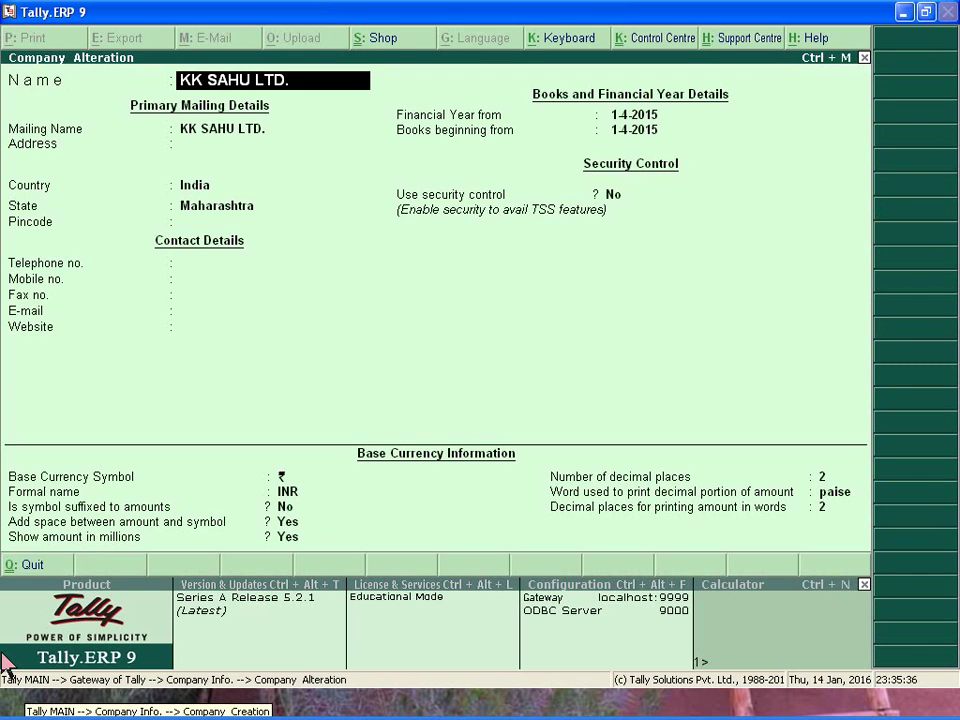
key("Return")
key("Return")
key("Return")
key("Return")
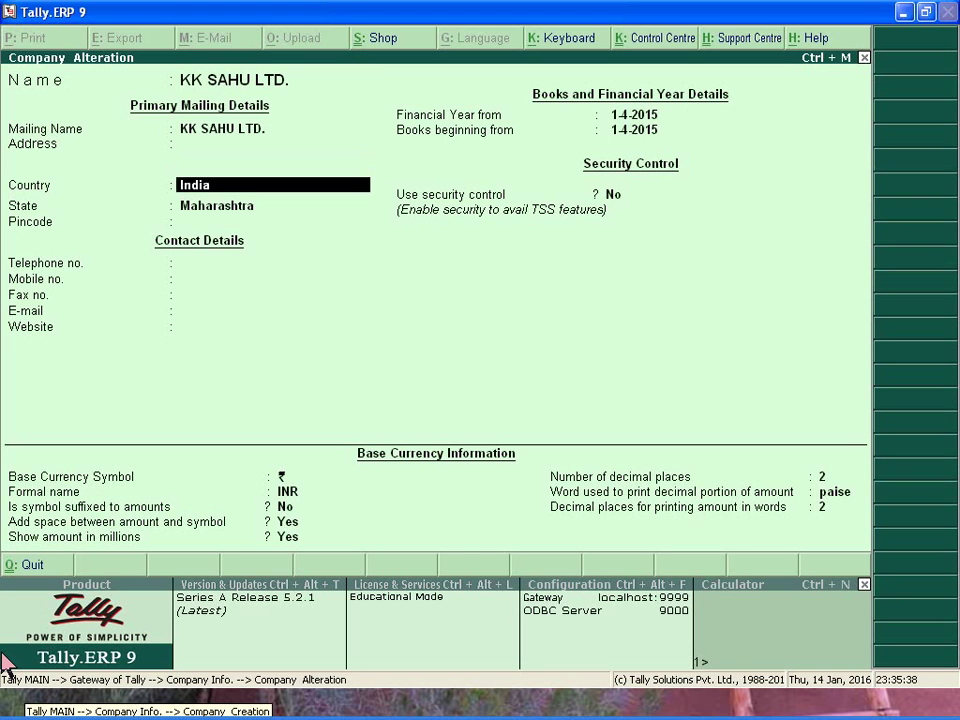
key("Return")
key("Return")
key("Return")
key("Return")
key("Return")
key("Return")
key("Return")
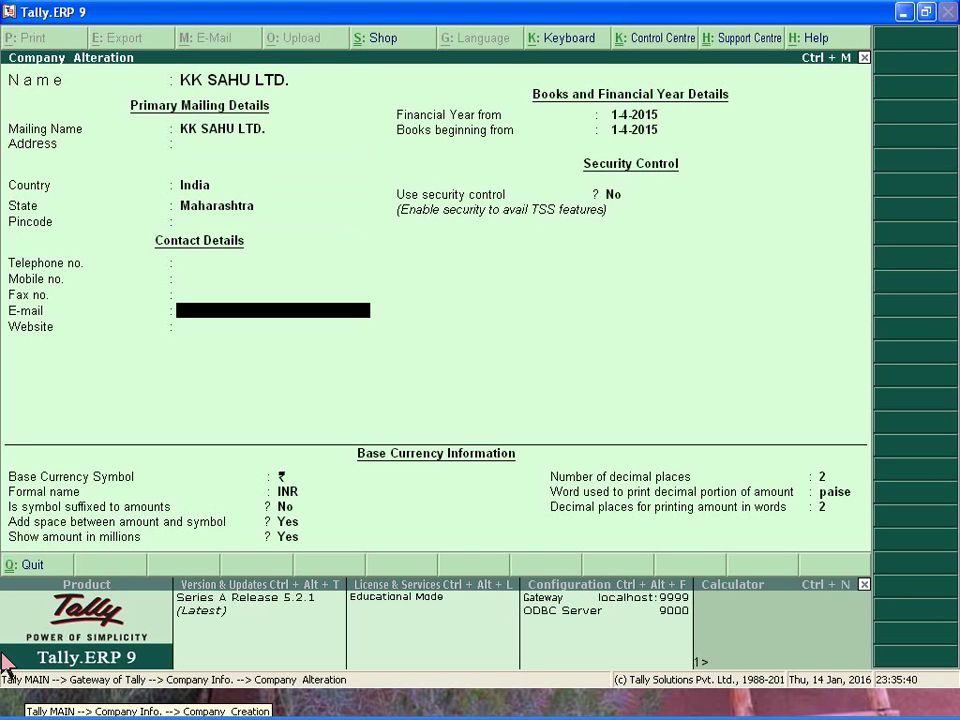
key("Return")
key("Return")
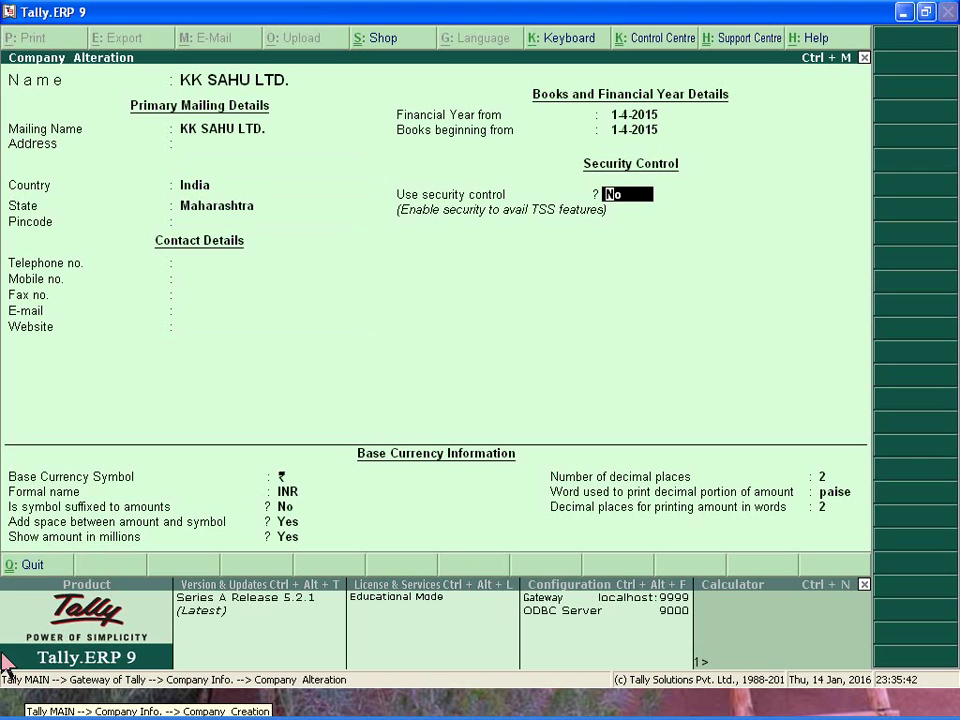
type("Y")
key("Return")
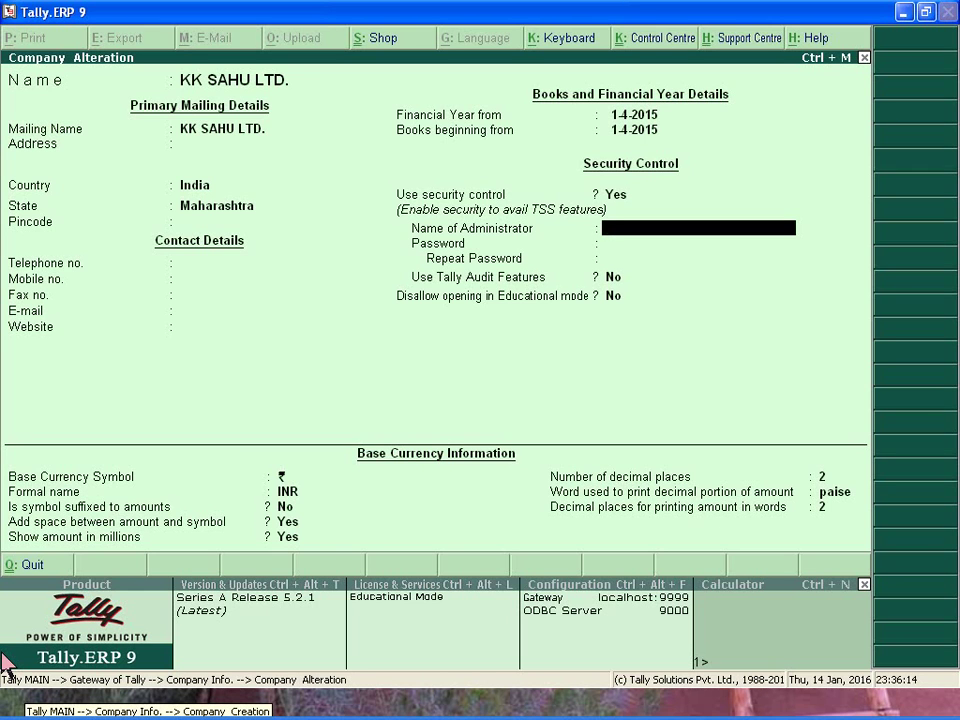
Enter the administrator name and password, dismiss the weak-password warning, and save the alteration.
type("AMIT")
key("Return")
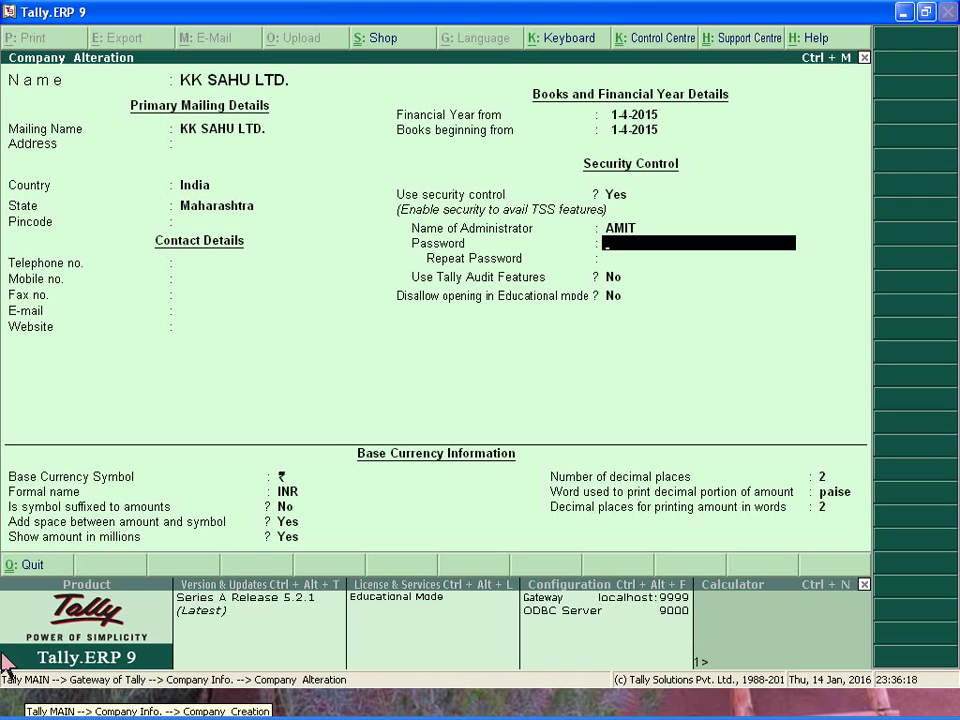
type("12")
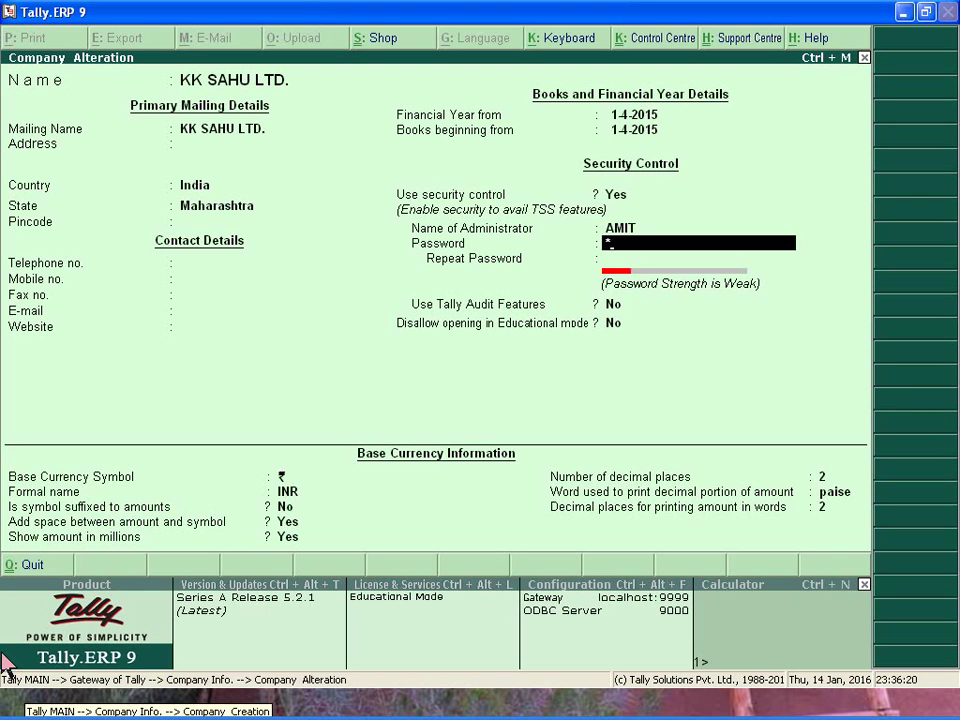
type("34")
key("Return")
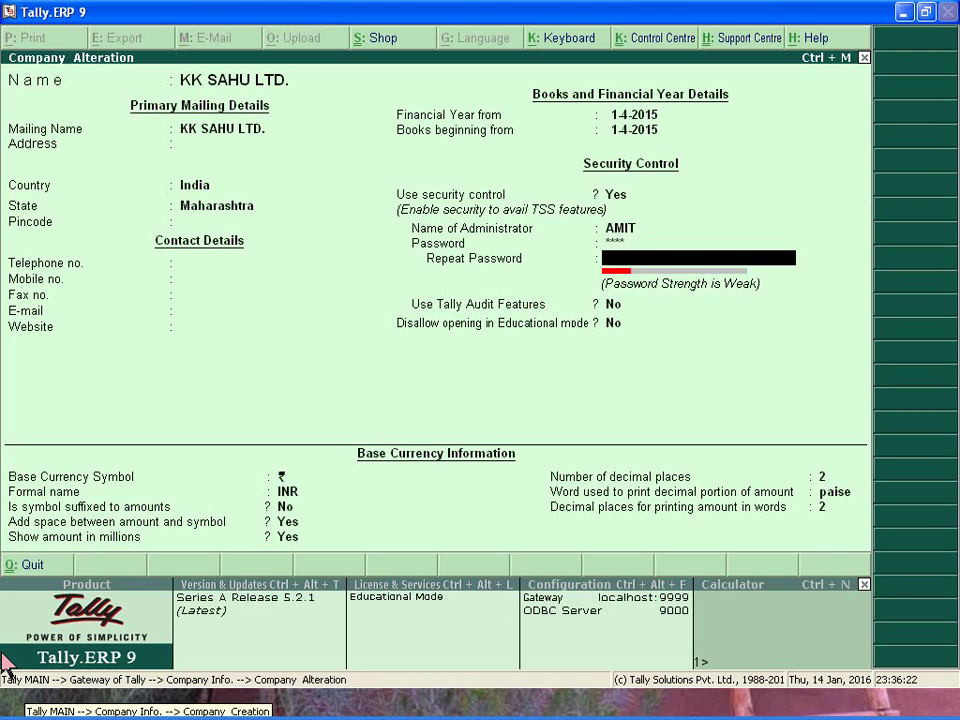
type("1234")
key("Return")
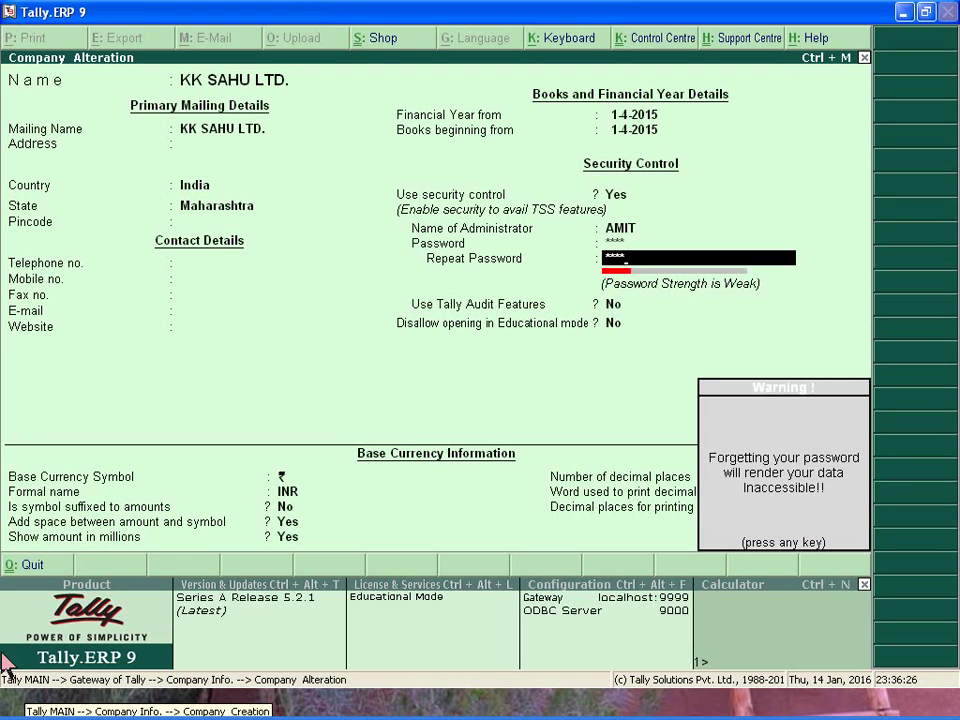
key("Return")
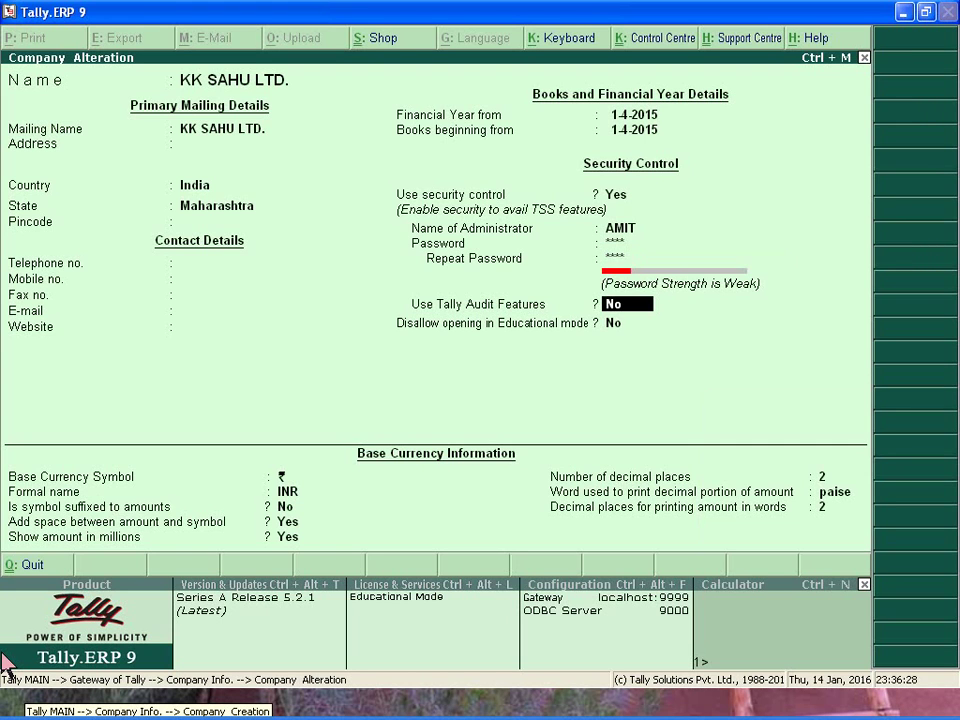
key("ctrl+a")
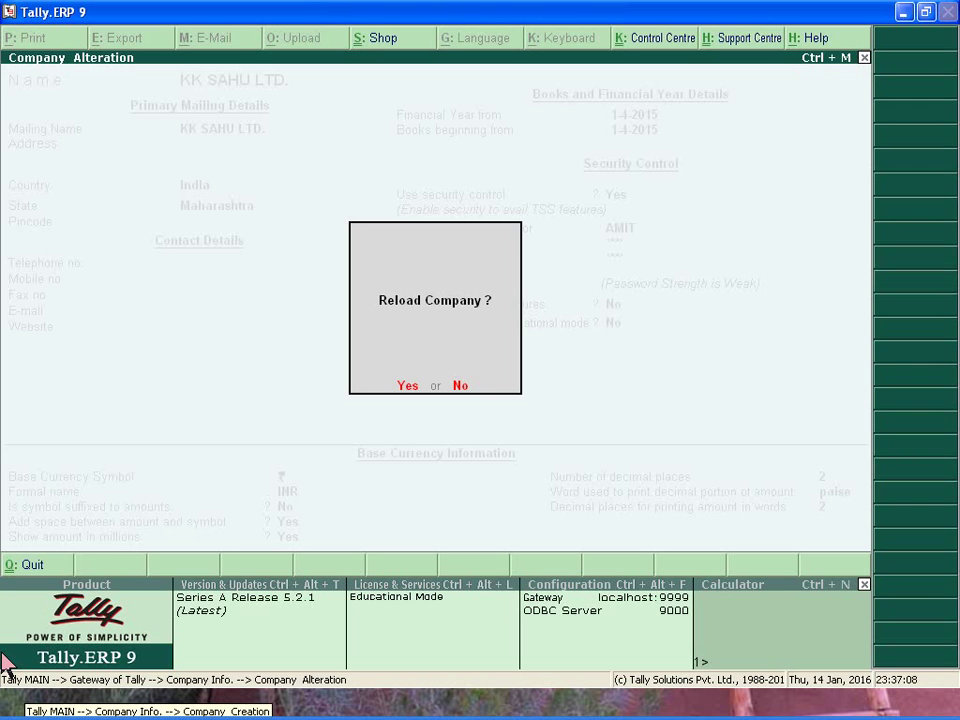
Reload KK SAHU LTD. and log in with the administrator's user name and password.
key("y")
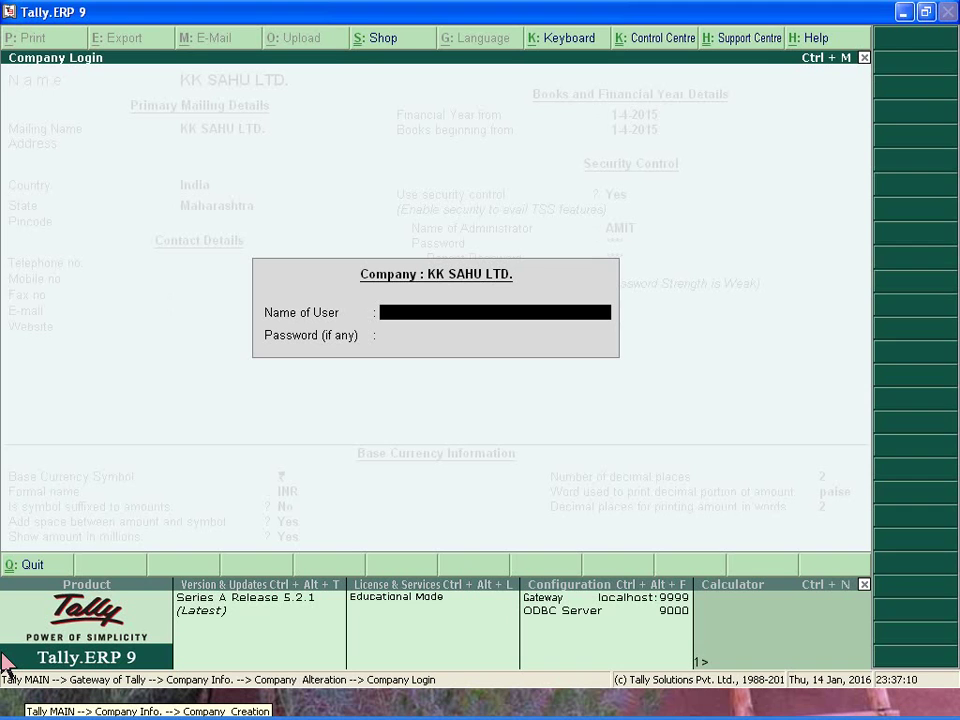
type("AMIT")
key("Return")
type("****")
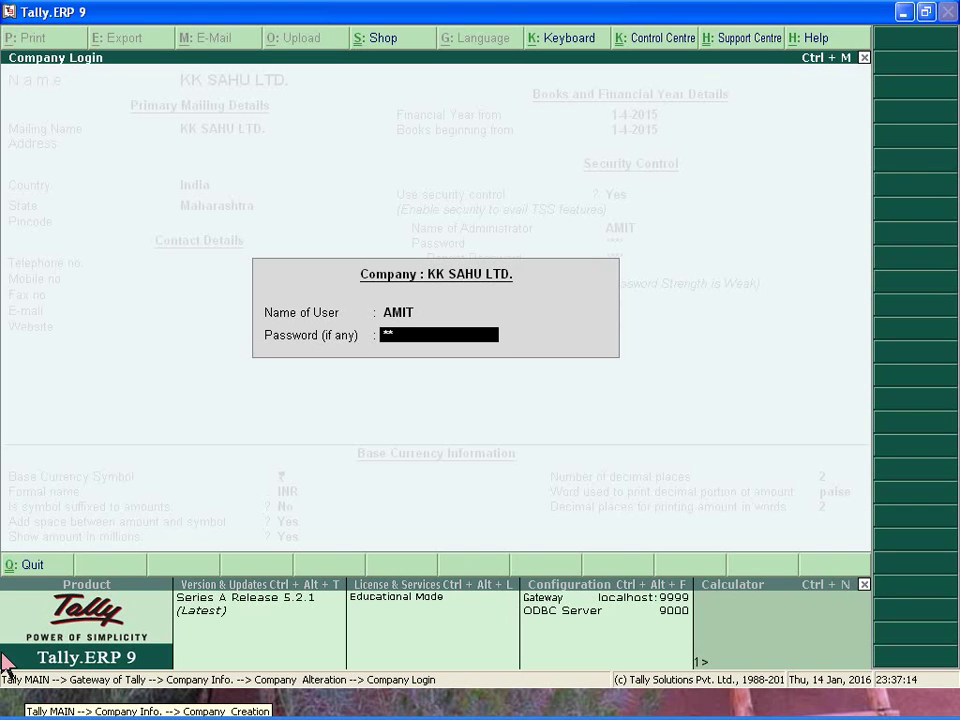
key("Return")
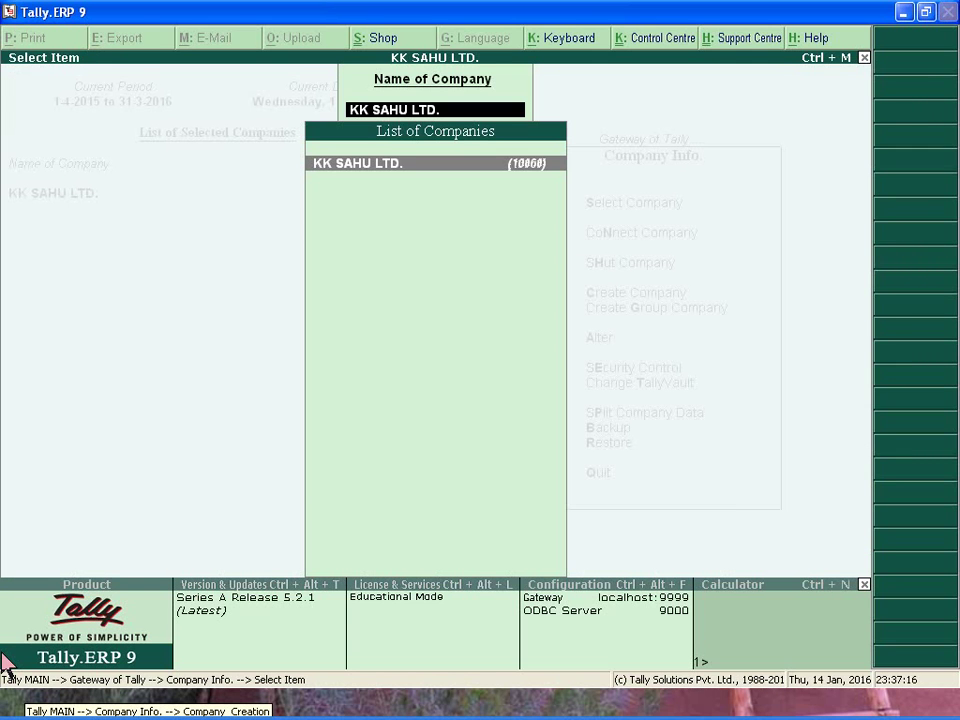
key("BackSpace")
key("Escape")
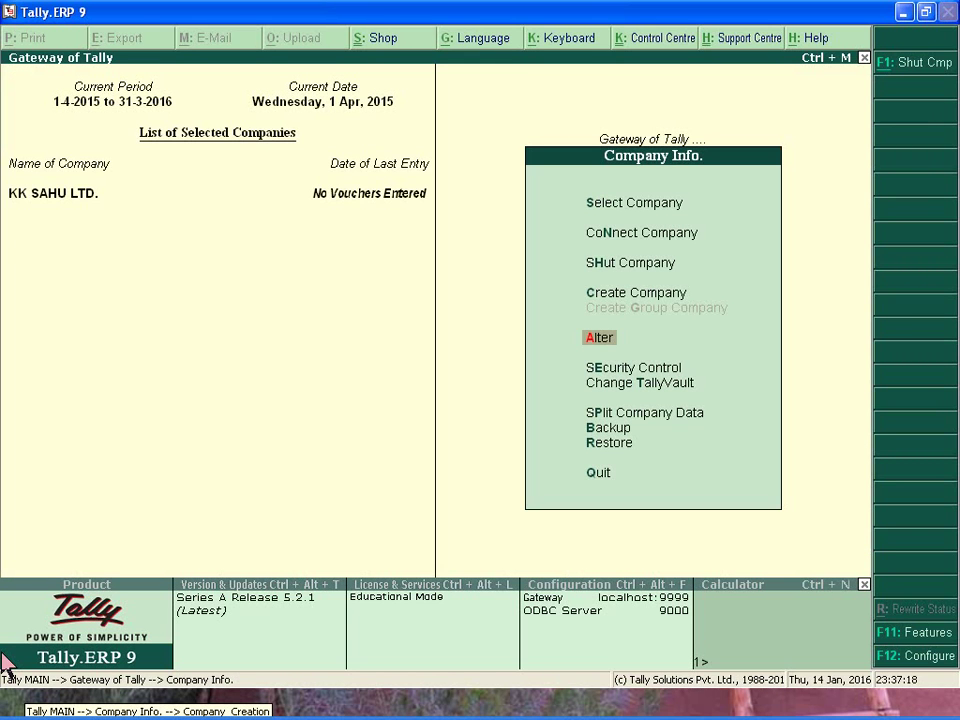
key("alt+F1")
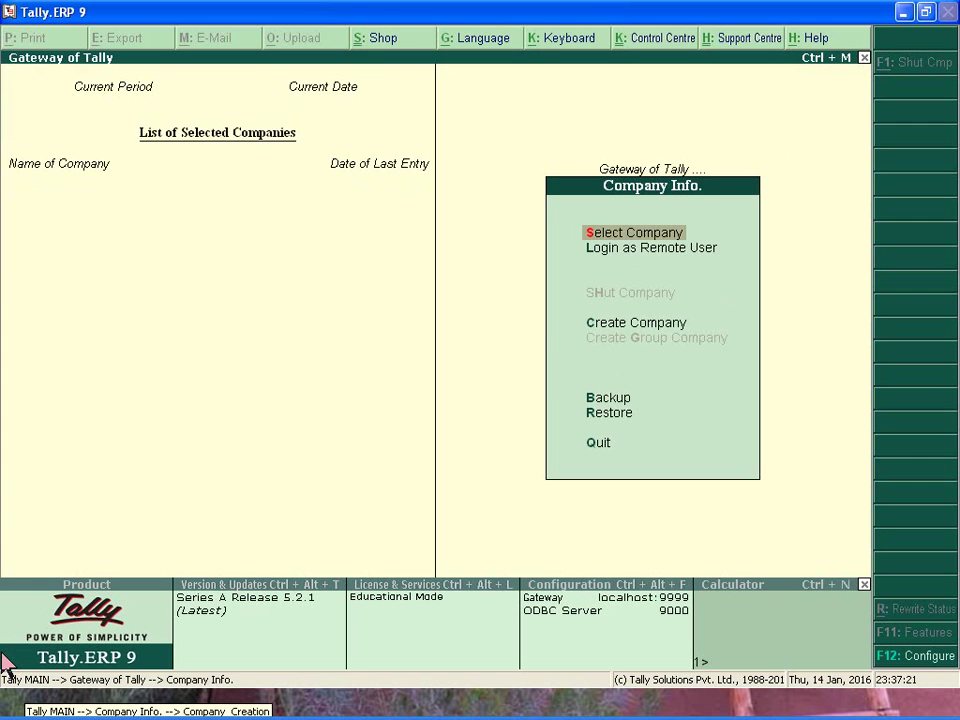
key("Return")
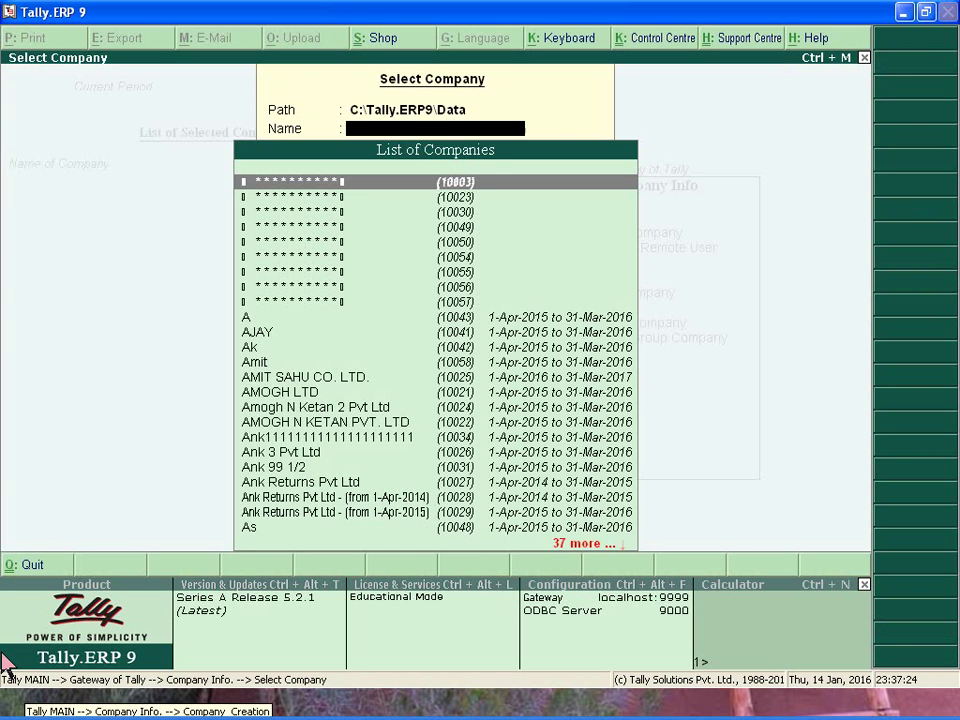
type("KK")
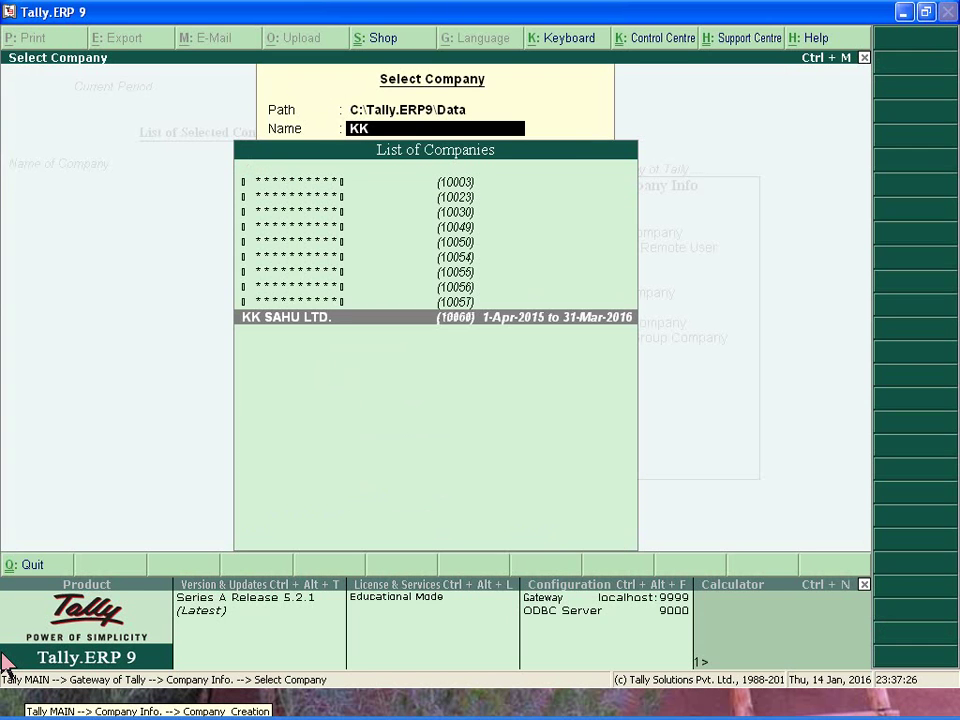
key("Return")
type("AMIT")
key("Return")
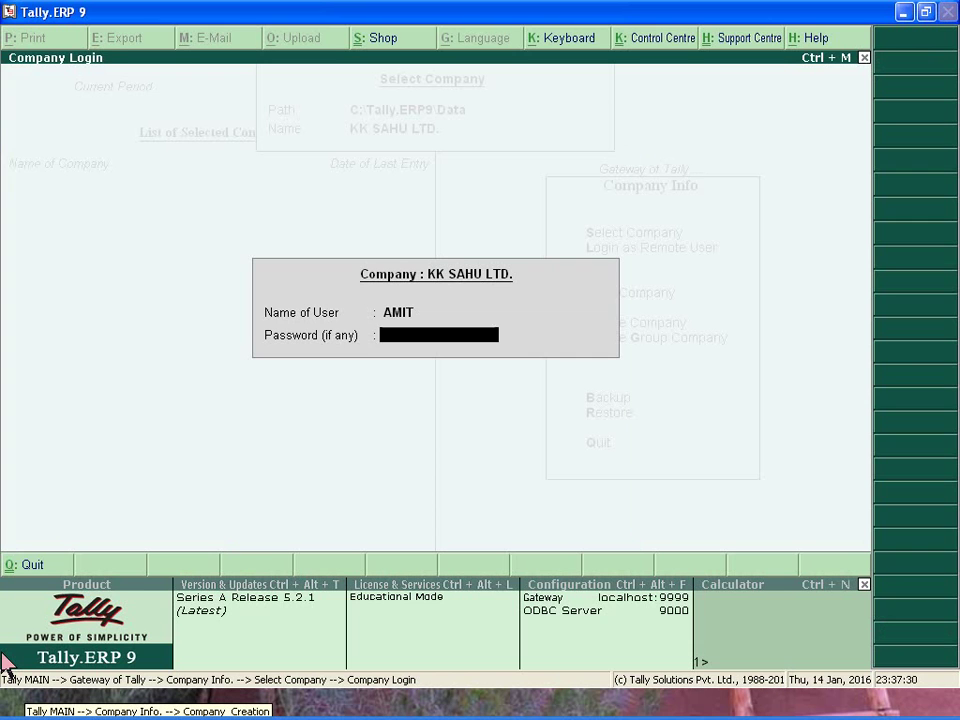
type("****")
key("Return")
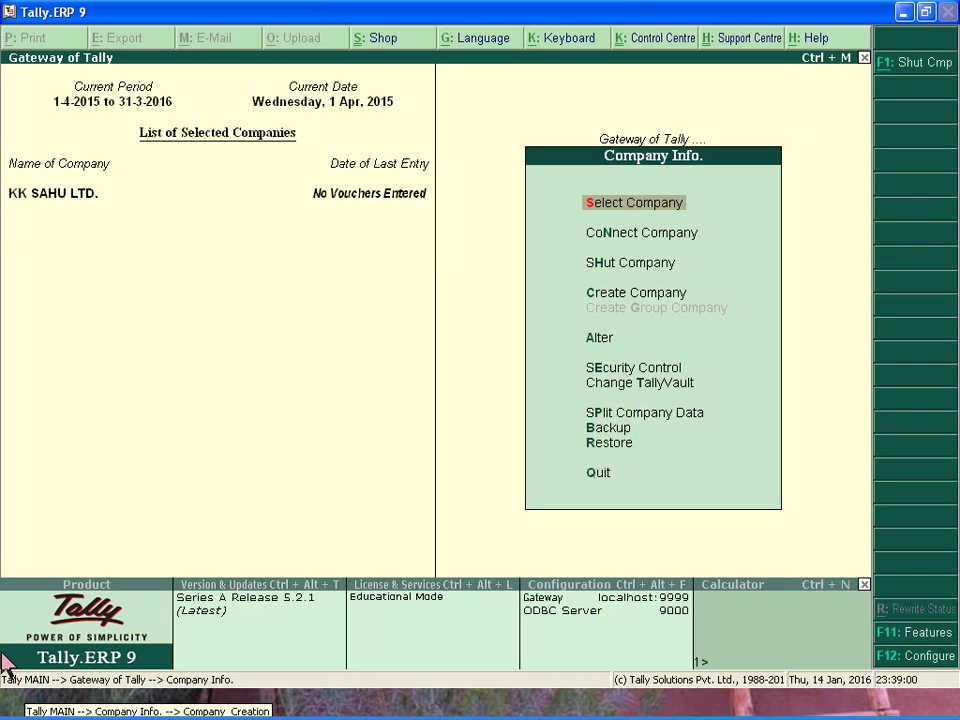
Open the Security Control options from Company Info for KK SAHU LTD.
key("Down")
key("Down")
key("Down")
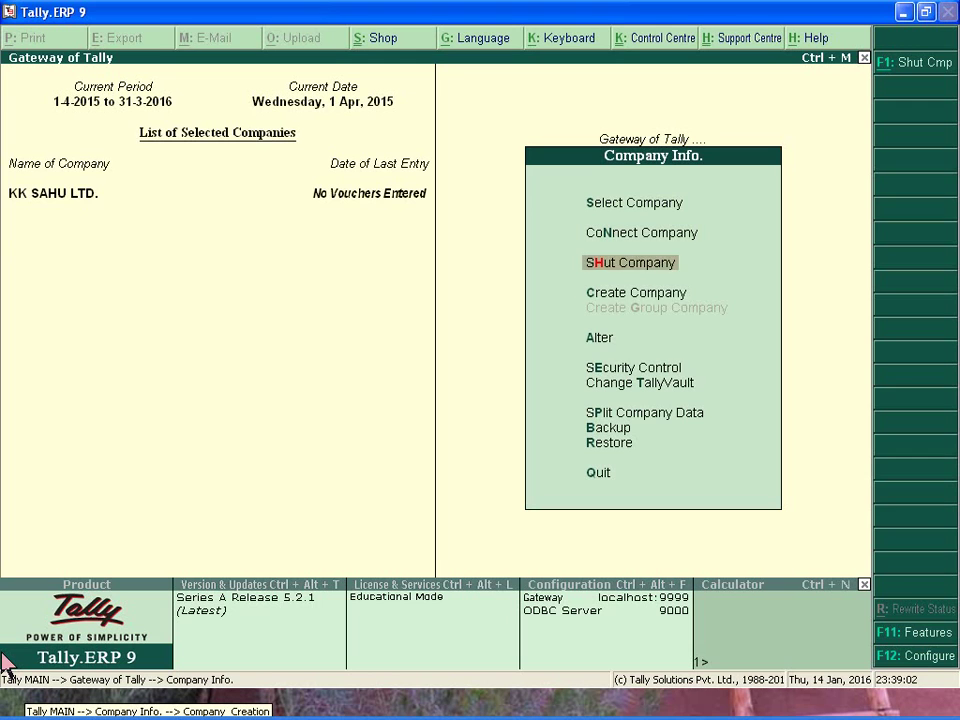
key("Down")
key("Down")
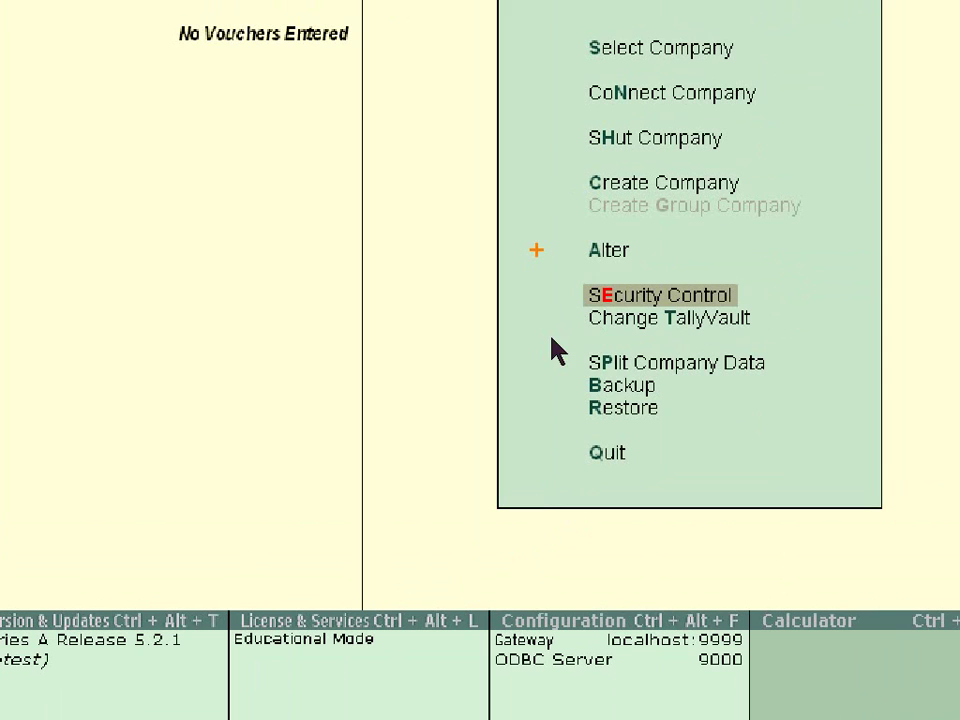
left_click(728, 397)
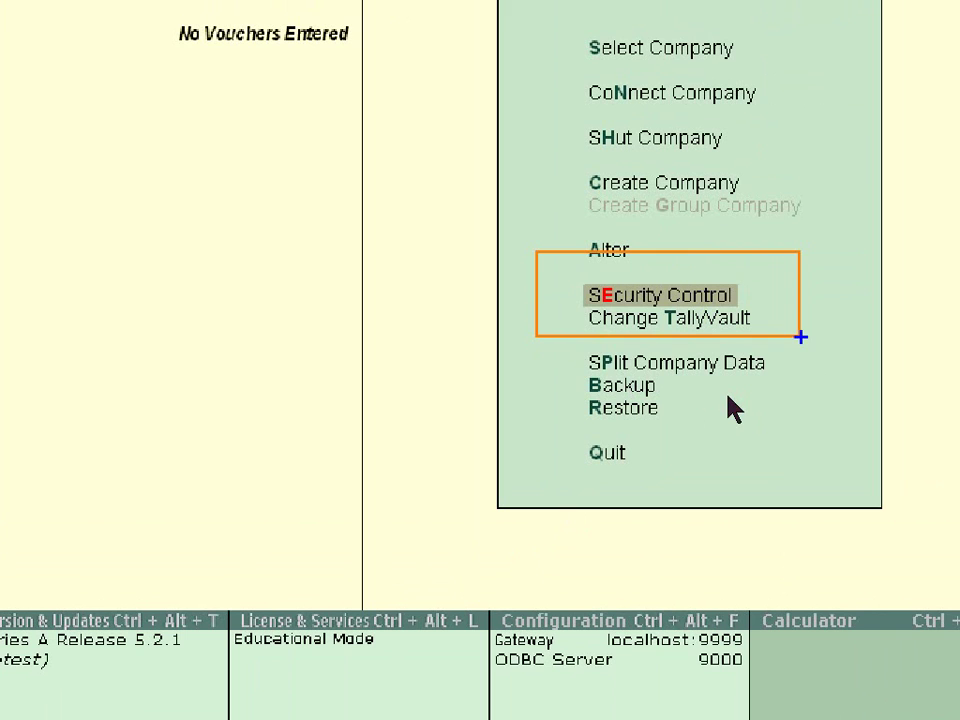
left_click(568, 360)
left_click(712, 385)
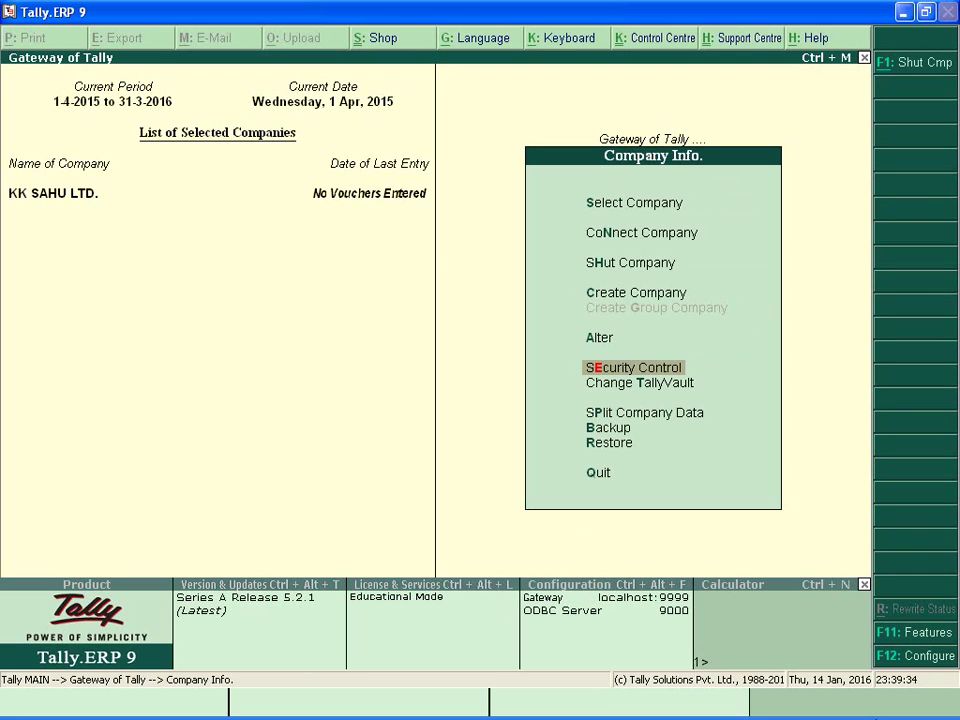
key("Return")
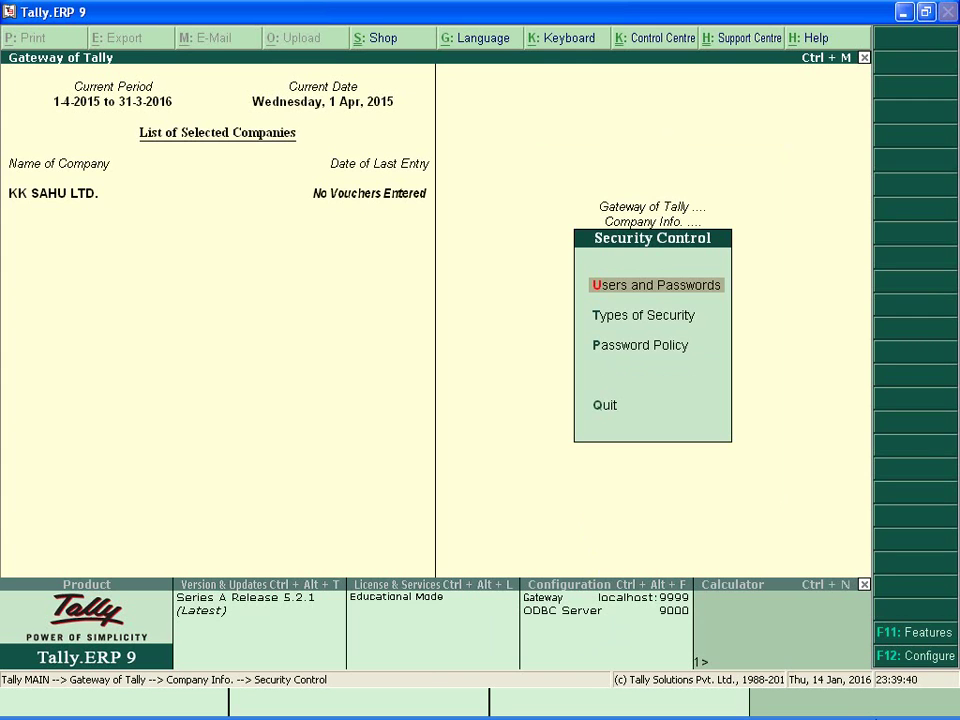
Add the first Data Entry user with a user name and password.
key("Return")
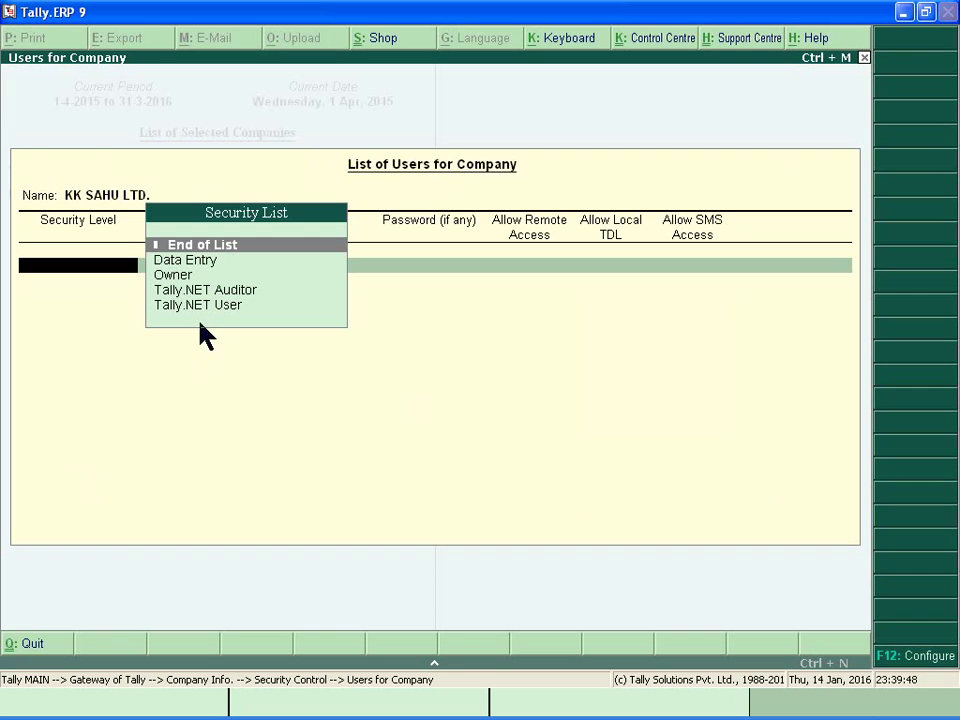
left_click(166, 264)
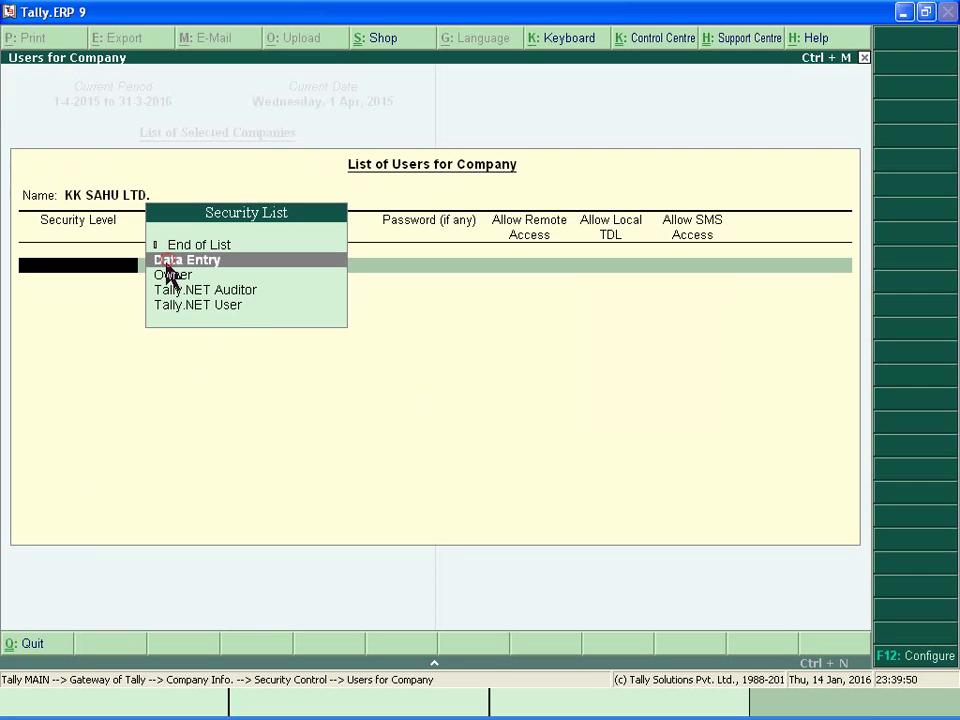
left_click(231, 264)
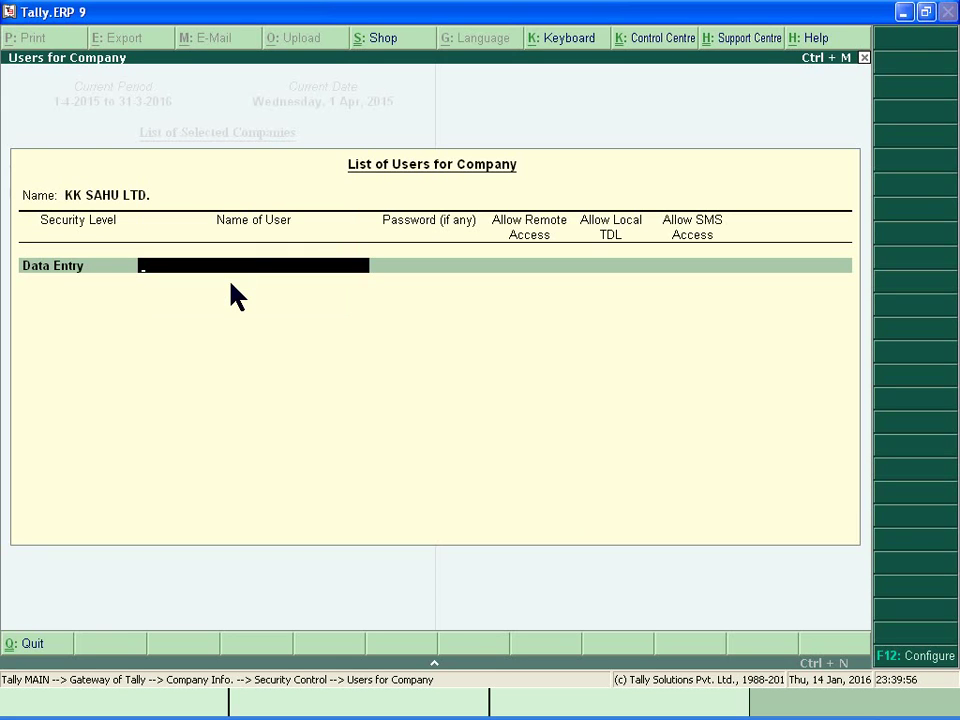
type("ANIL")
key("Return")
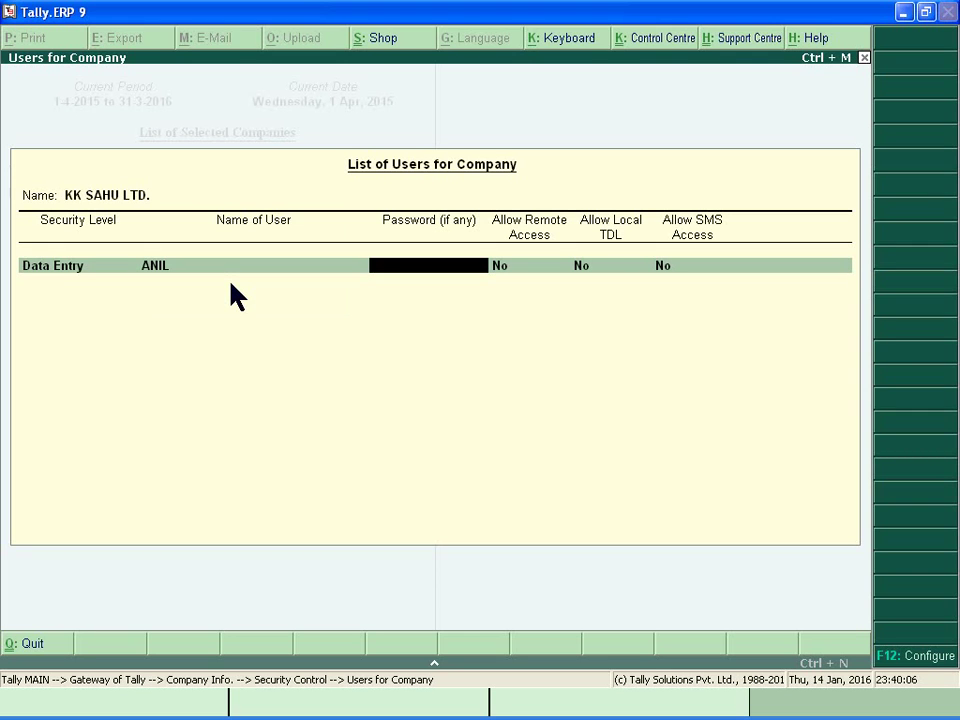
type("****")
key("Return")
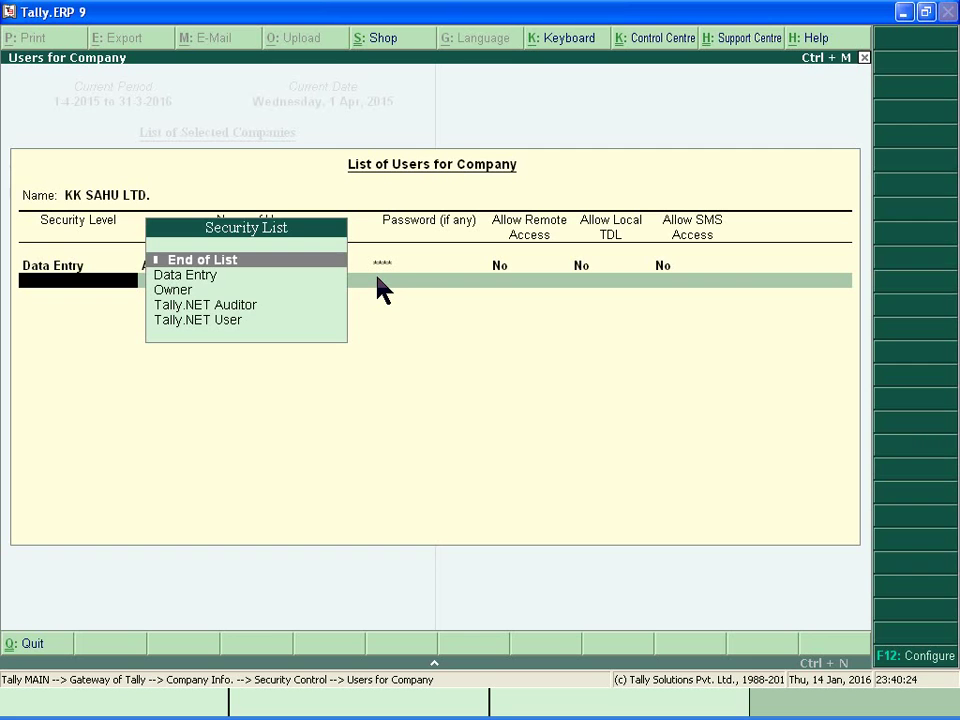
Add a second Data Entry user with its password and accept the user list.
key("Down")
key("Return")
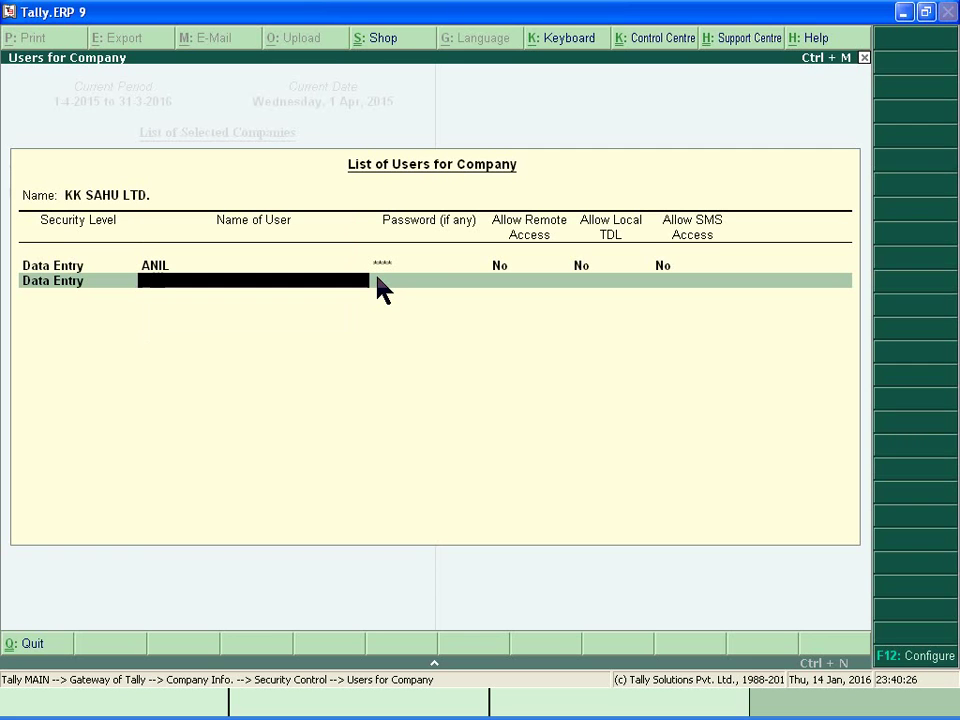
type("SUNIL")
key("Return")
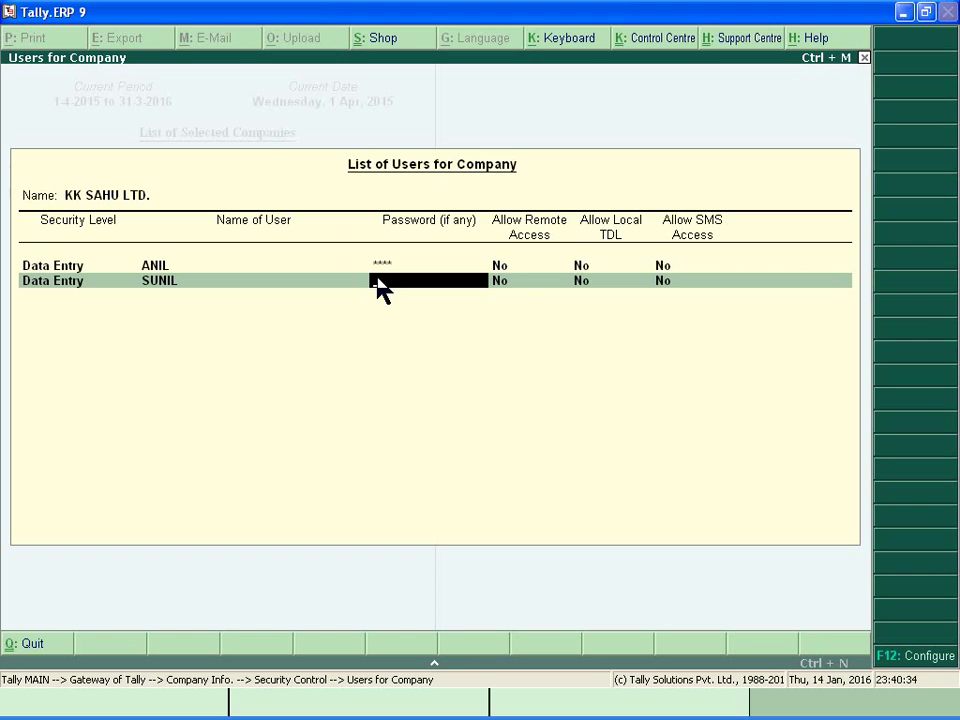
type("****")
key("Return")
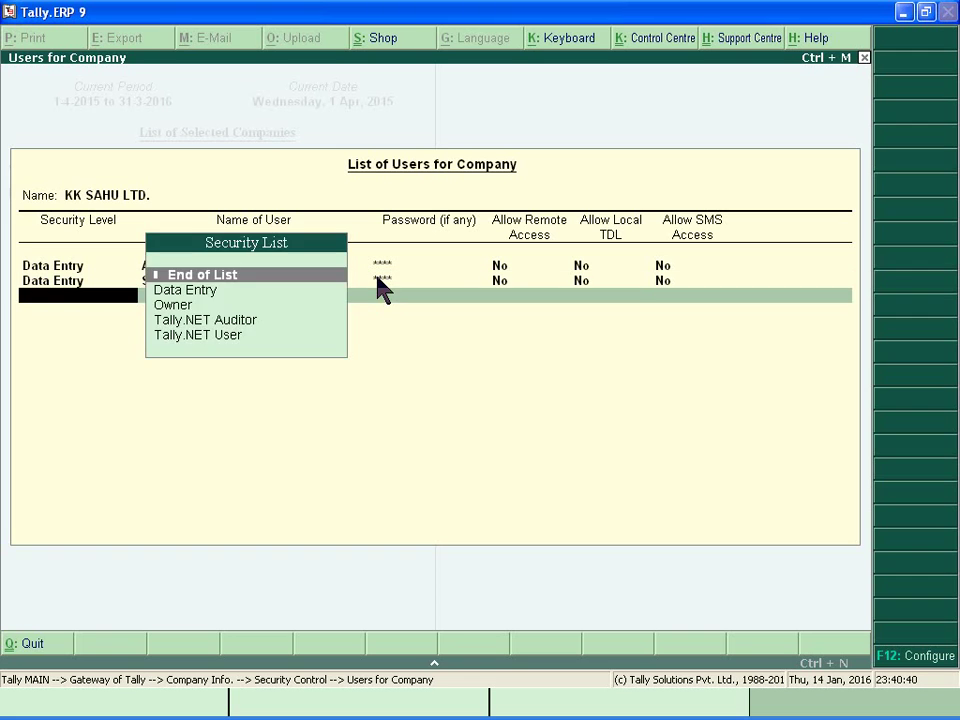
key("Return")
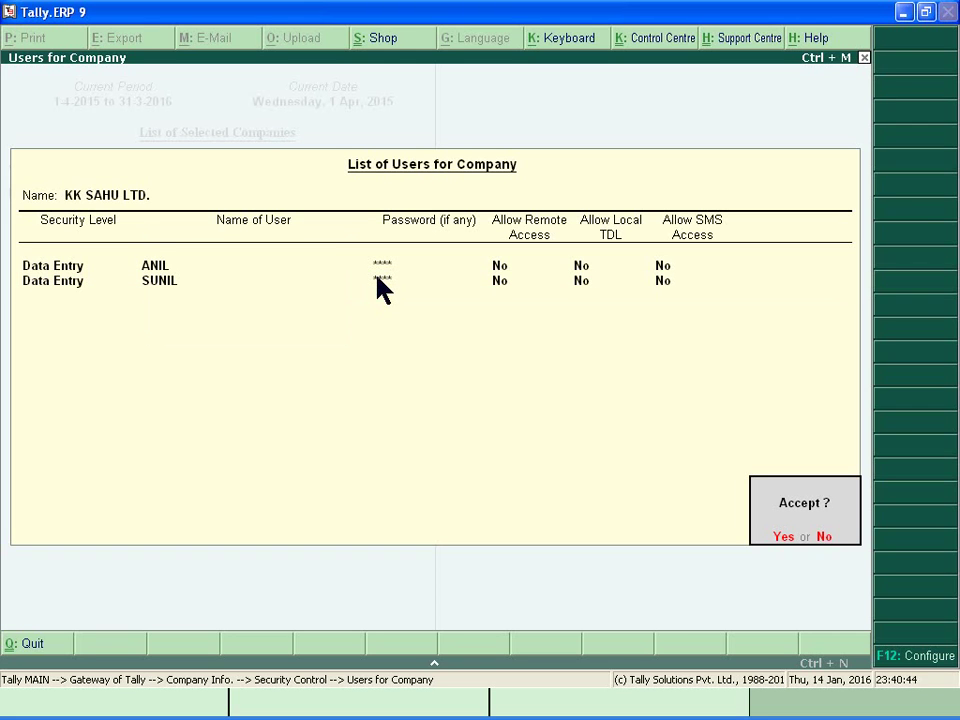
key("Return")
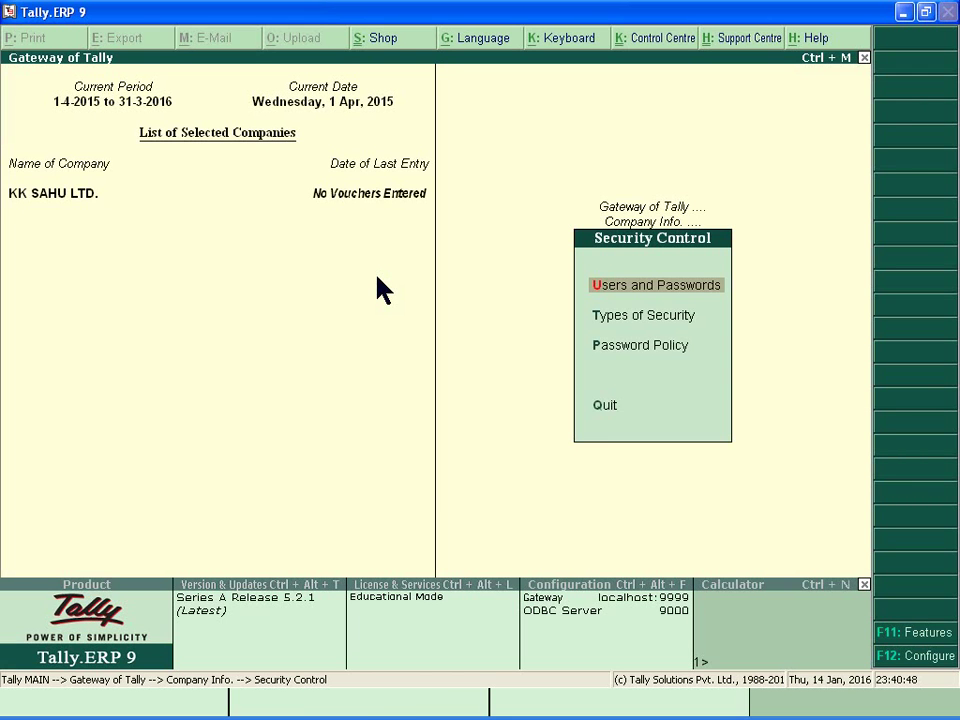
Open the Password Policy settings from the Security Control menu.
key("Down")
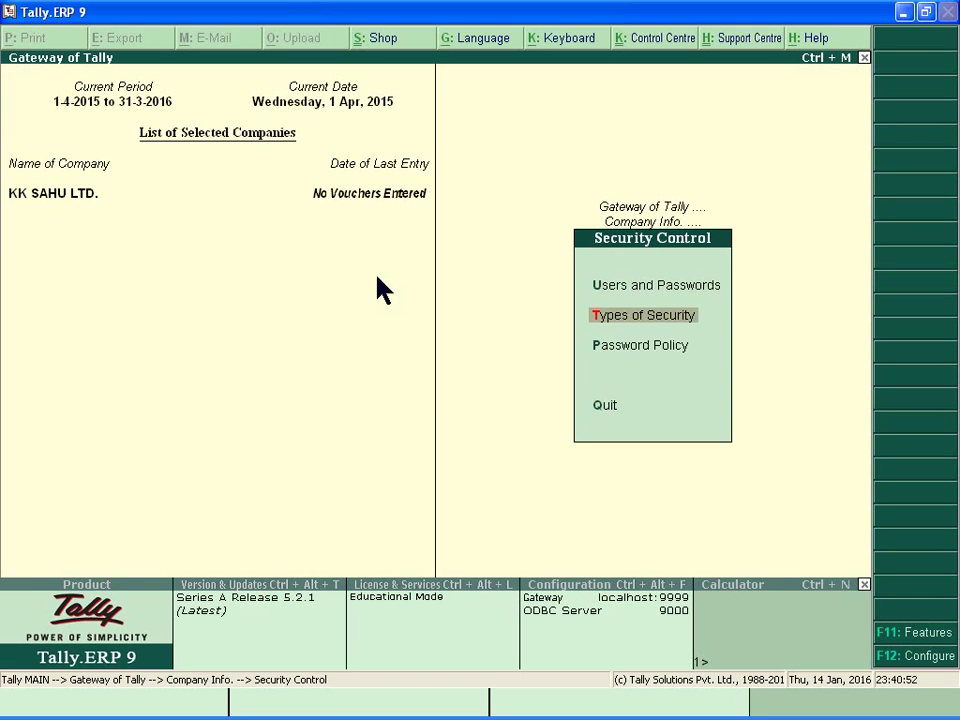
key("Down")
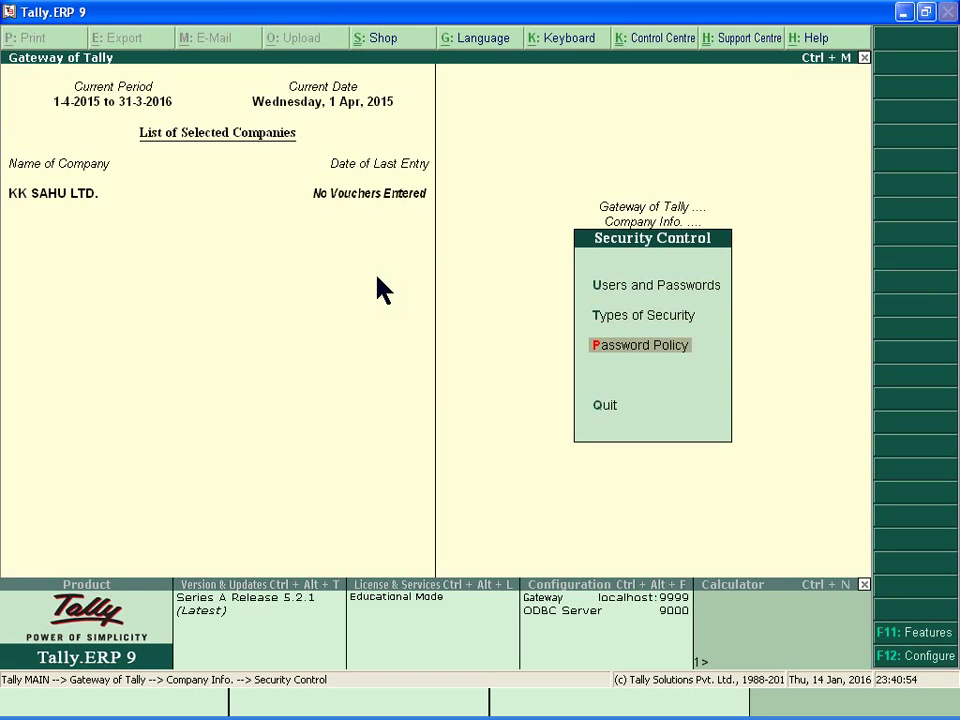
key("Return")
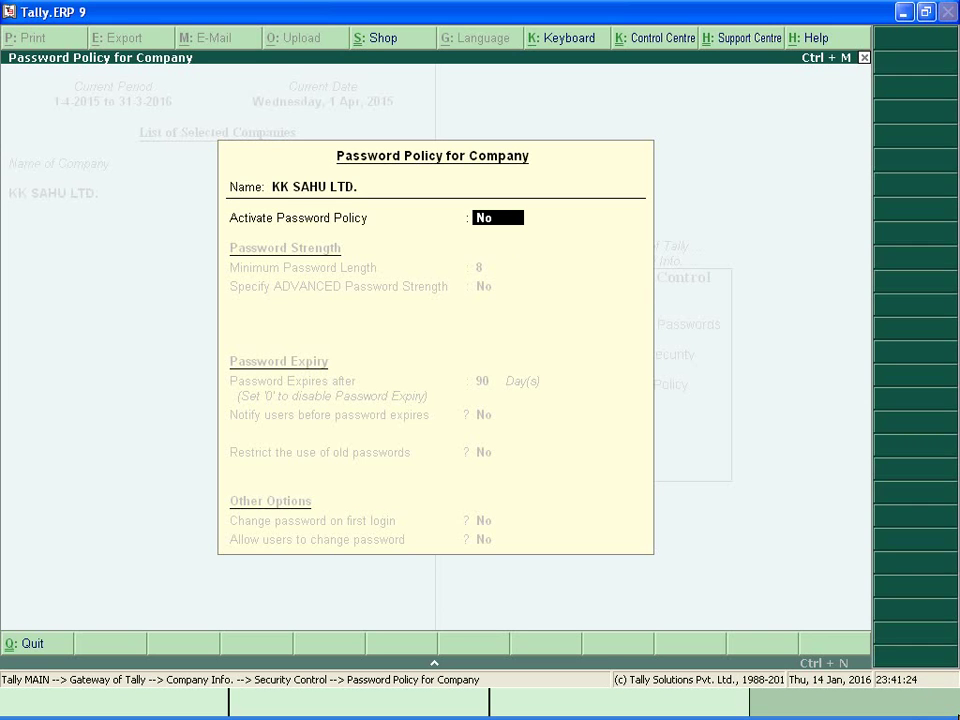
Set Activate Password Policy to Yes and begin entering the minimum password length.
type("Y")
key("Return")
type("3")
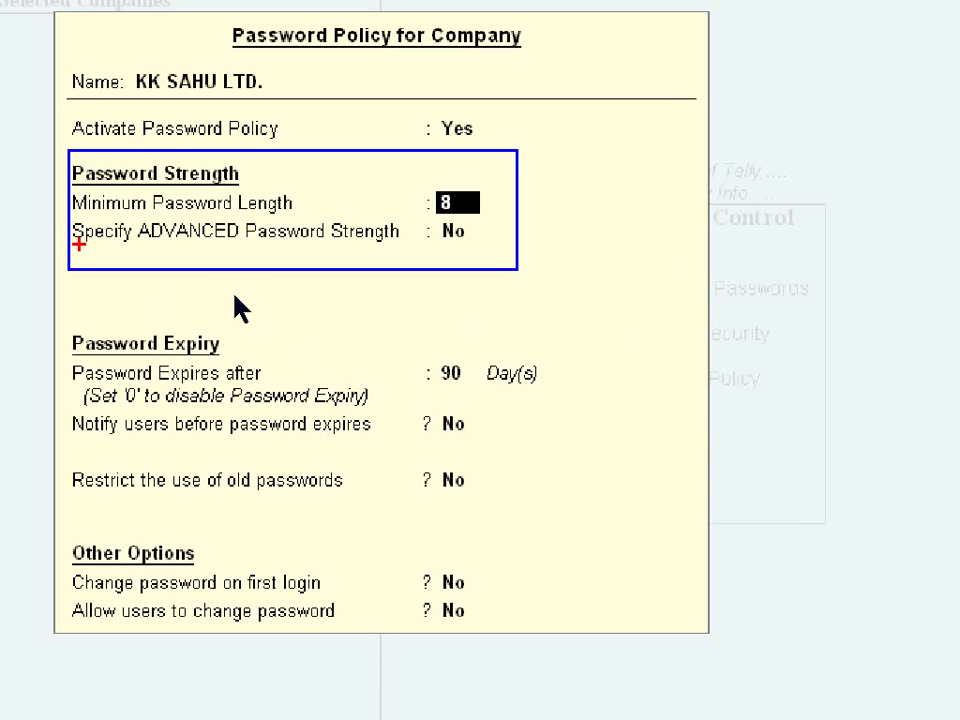
left_click(236, 295)
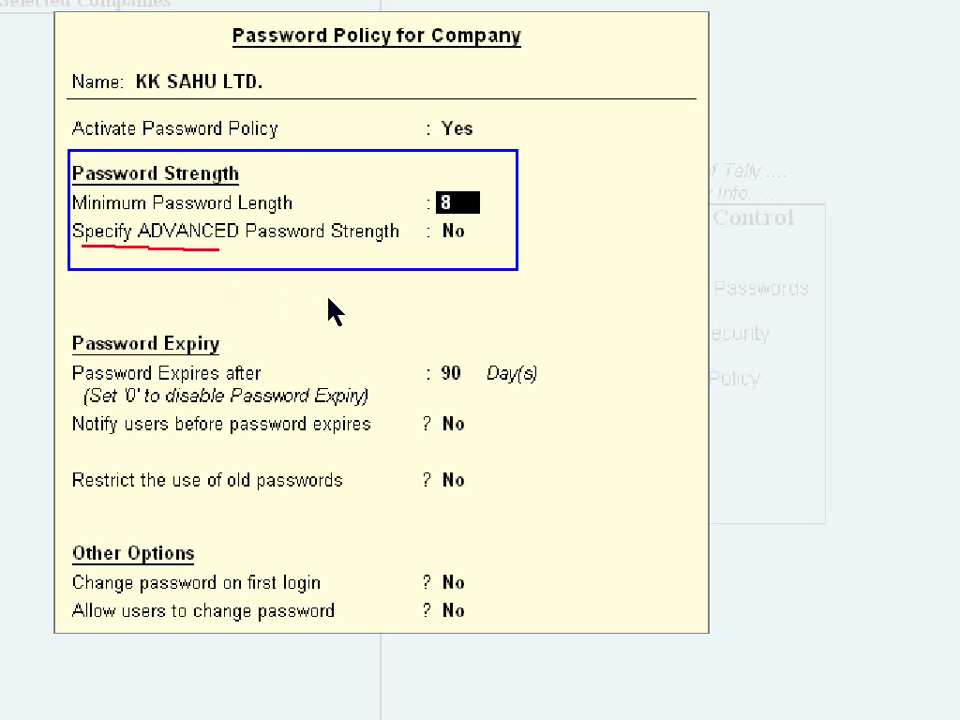
left_click(446, 297)
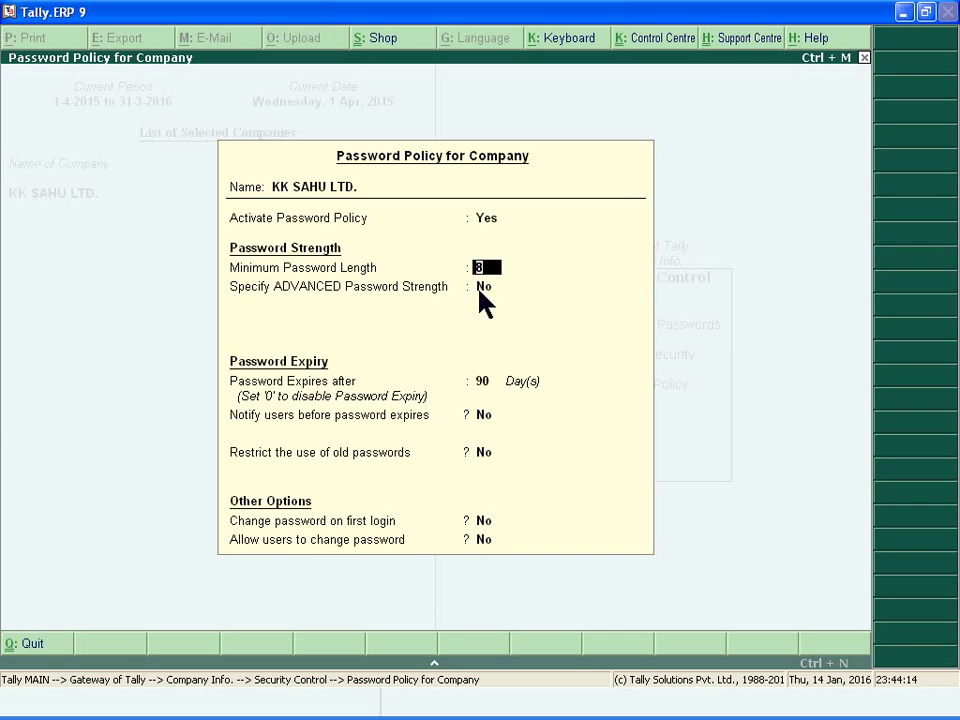
Set Specify ADVANCED Password Strength to Yes, revealing minimum alphabets, numerals and special characters fields.
key("Return")
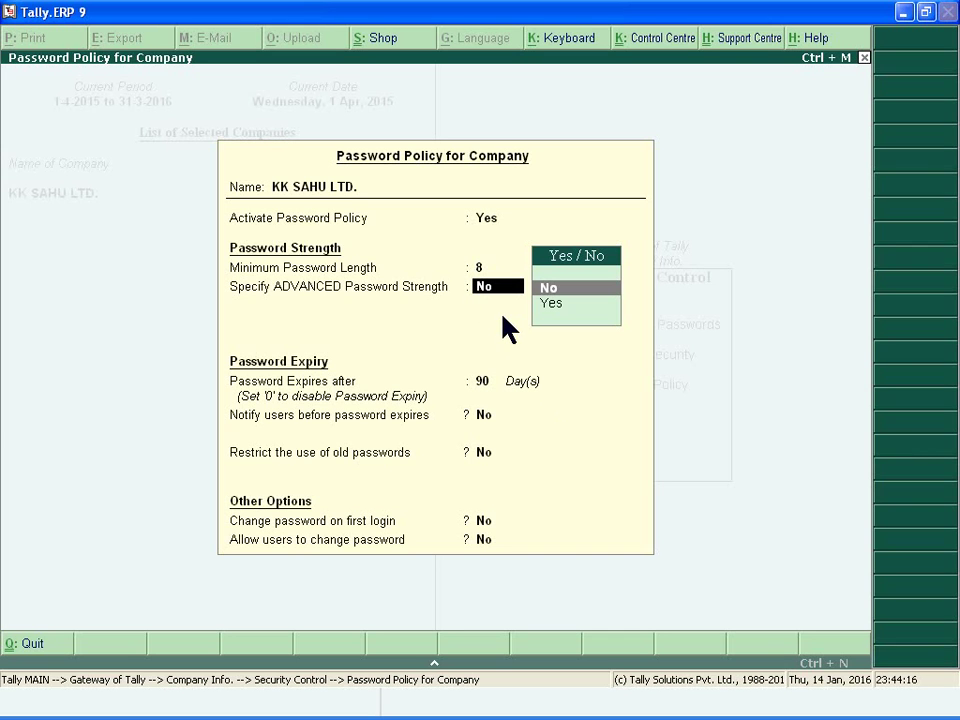
left_click(555, 318)
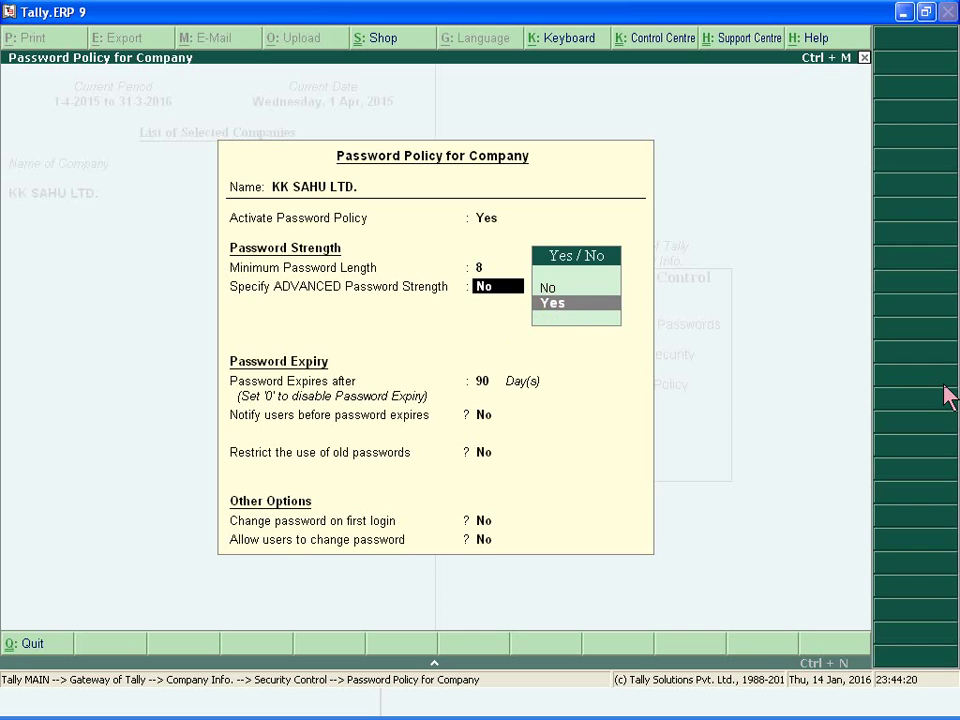
key("Return")
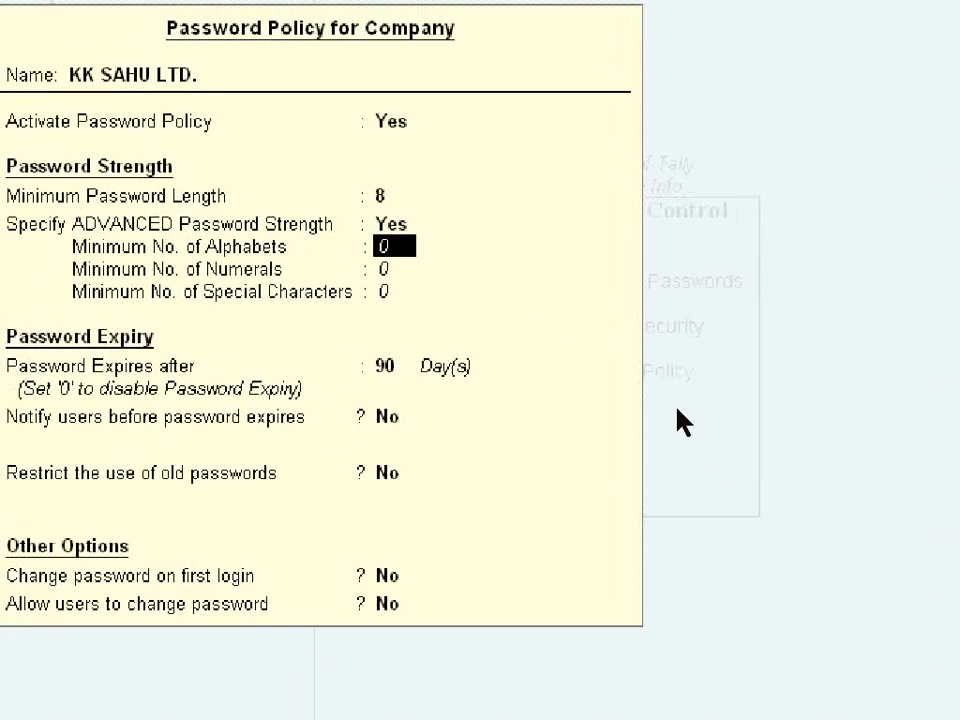
left_click(480, 353)
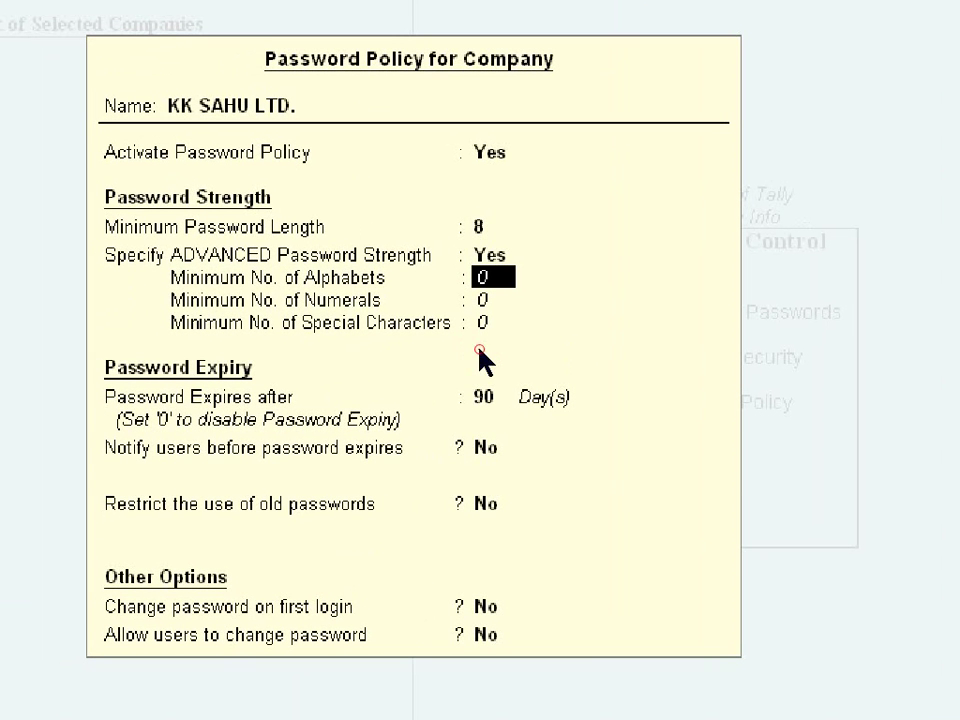
left_click(205, 272)
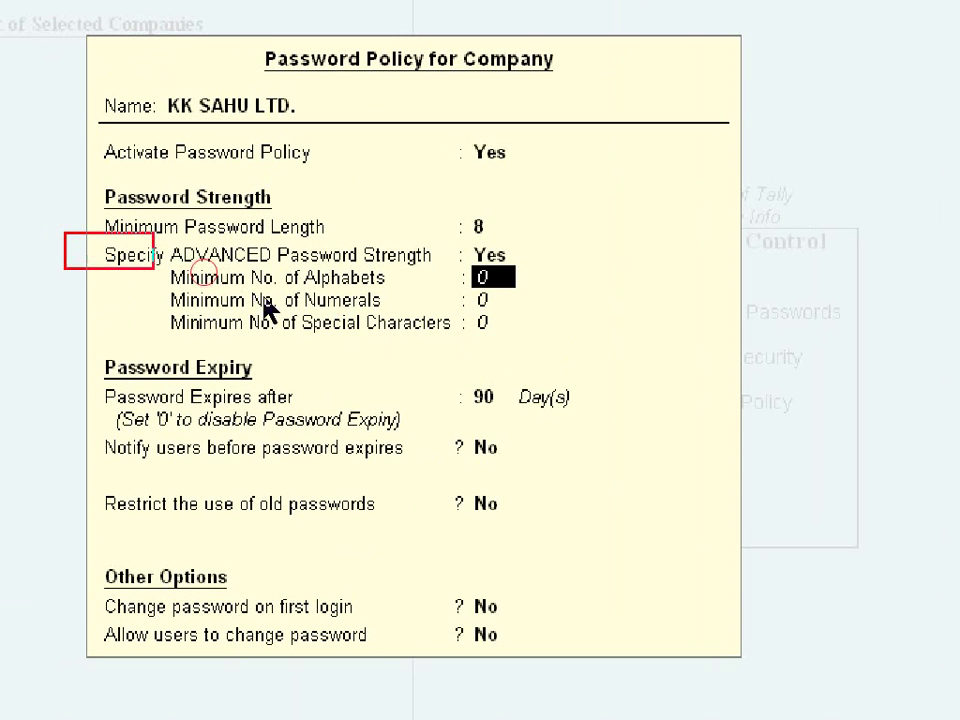
left_click(566, 352)
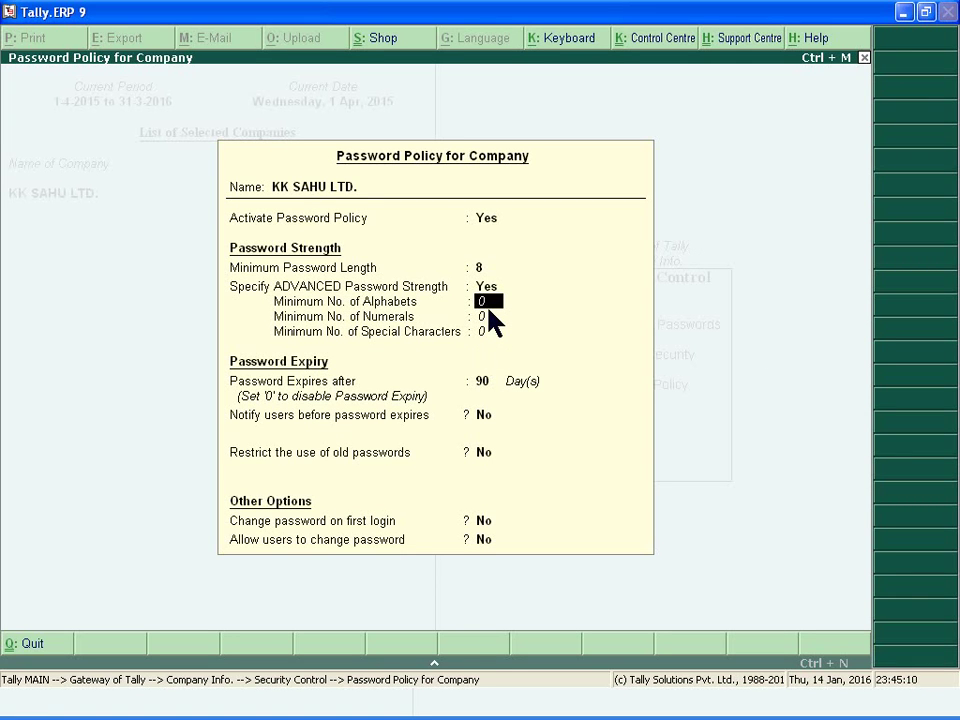
Keep 2 minimum alphabets, then set minimum numerals to 2 and special characters to 1.
key("Return")
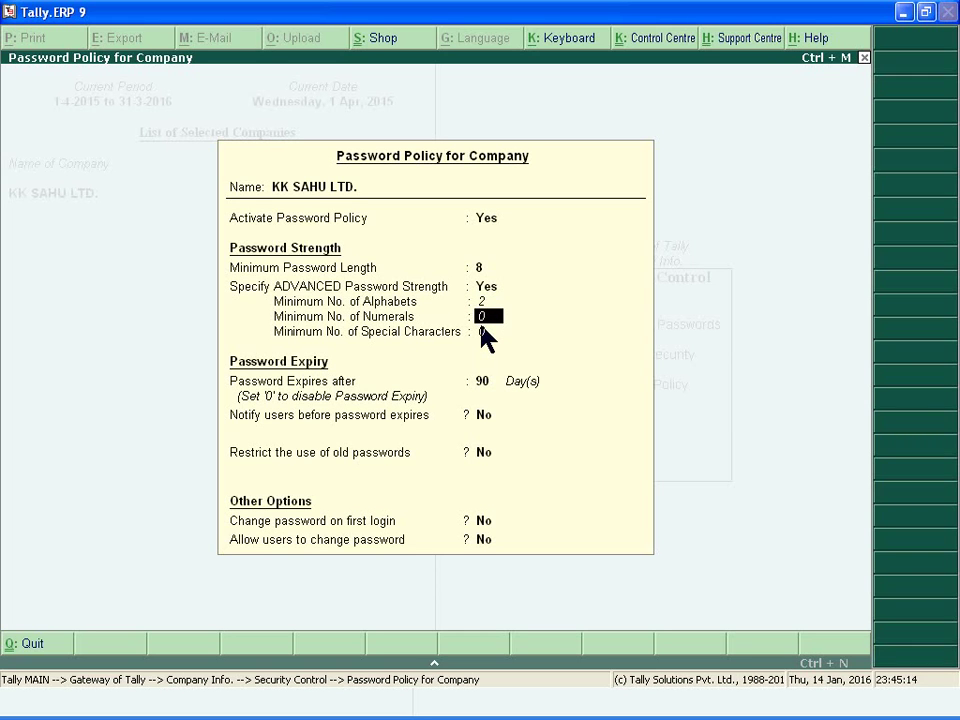
type("2")
key("Return")
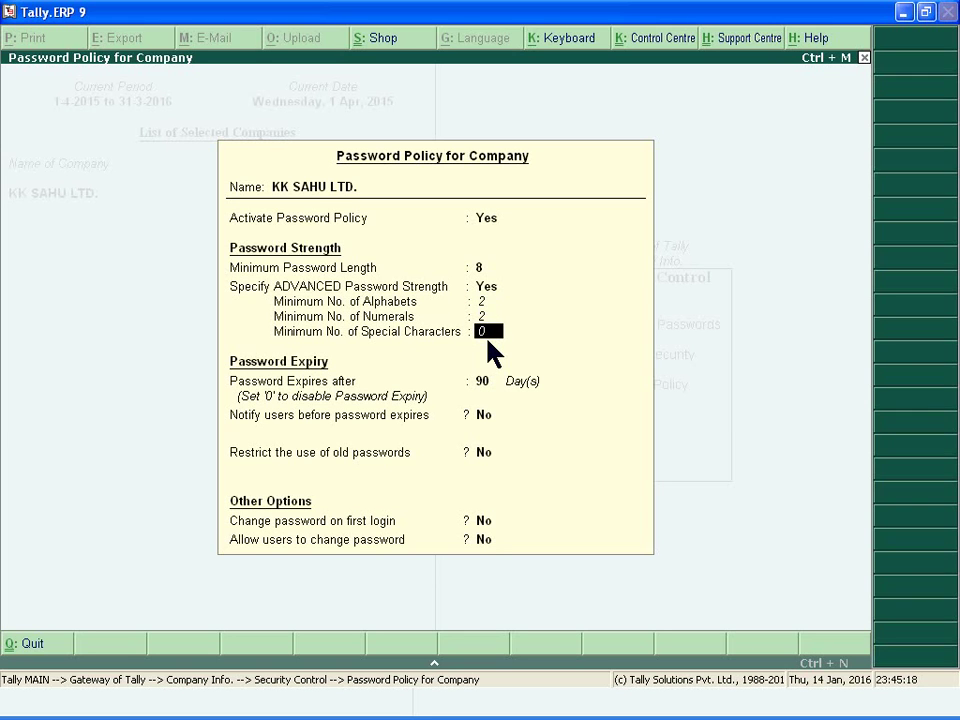
type("1")
Accept the new password policy, return to the Gateway of Tally and shut KK SAHU LTD. with Alt+F1.
key("Return")
key("Return")
key("Return")
key("Return")
key("Return")
key("Return")
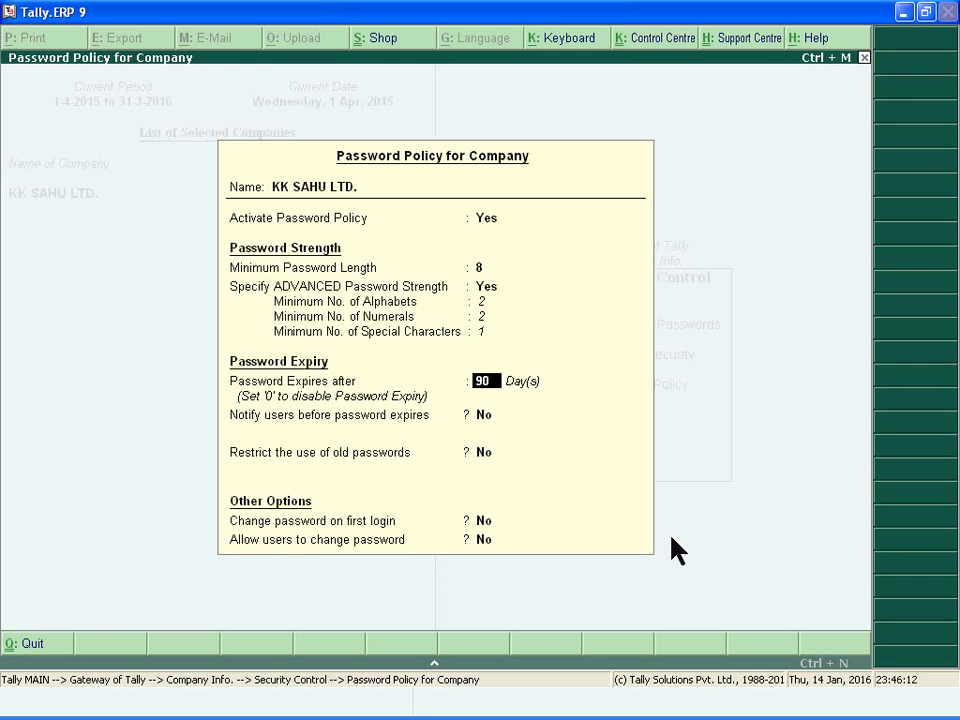
key("Return")
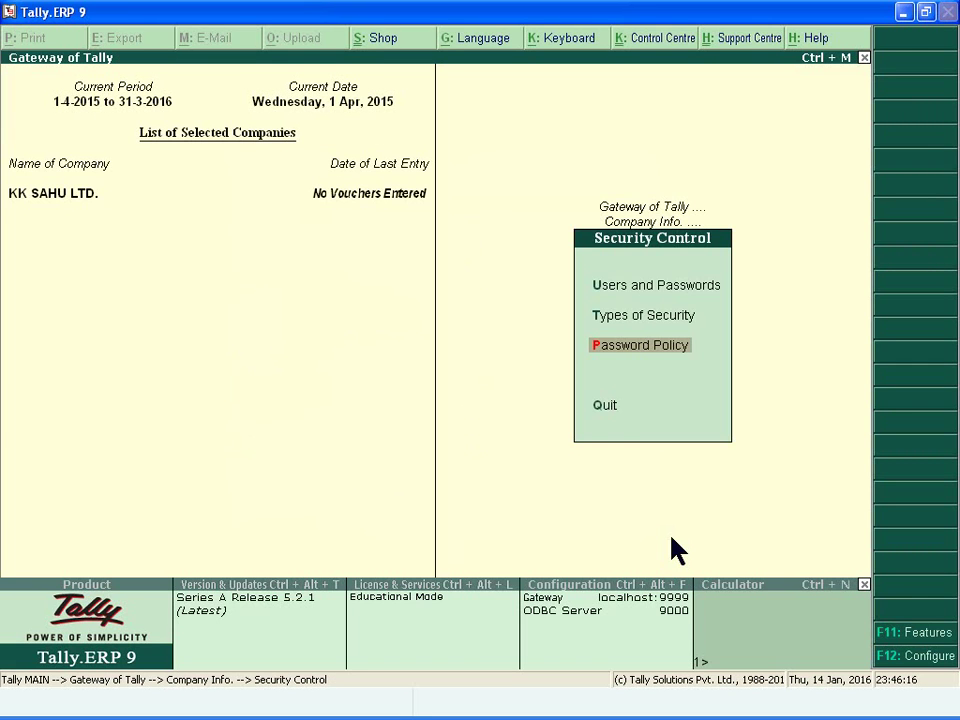
key("Escape")
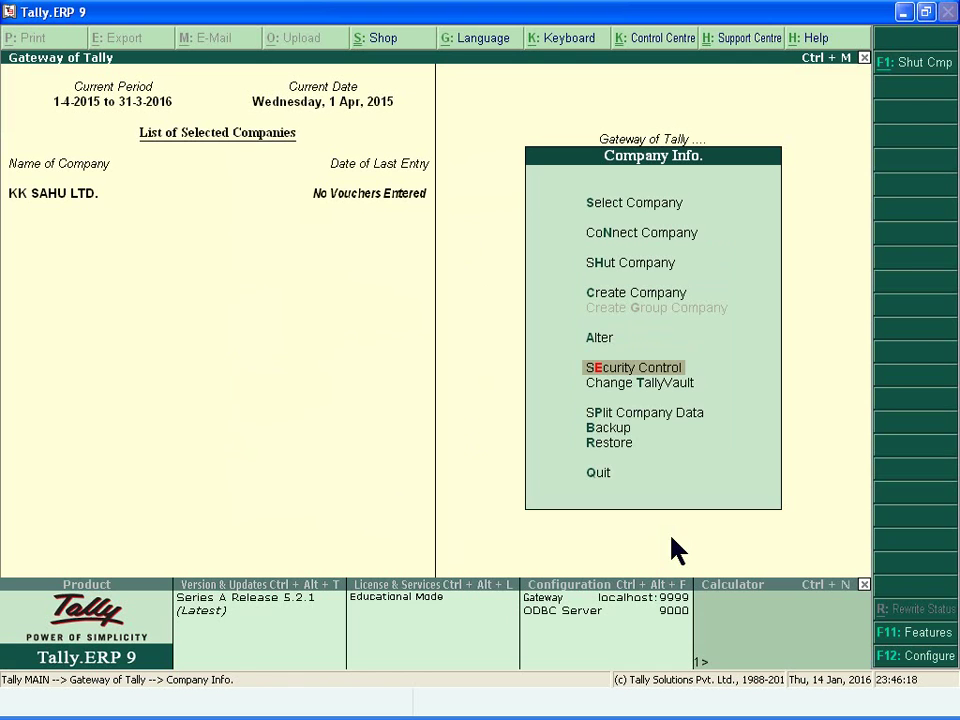
key("Escape")
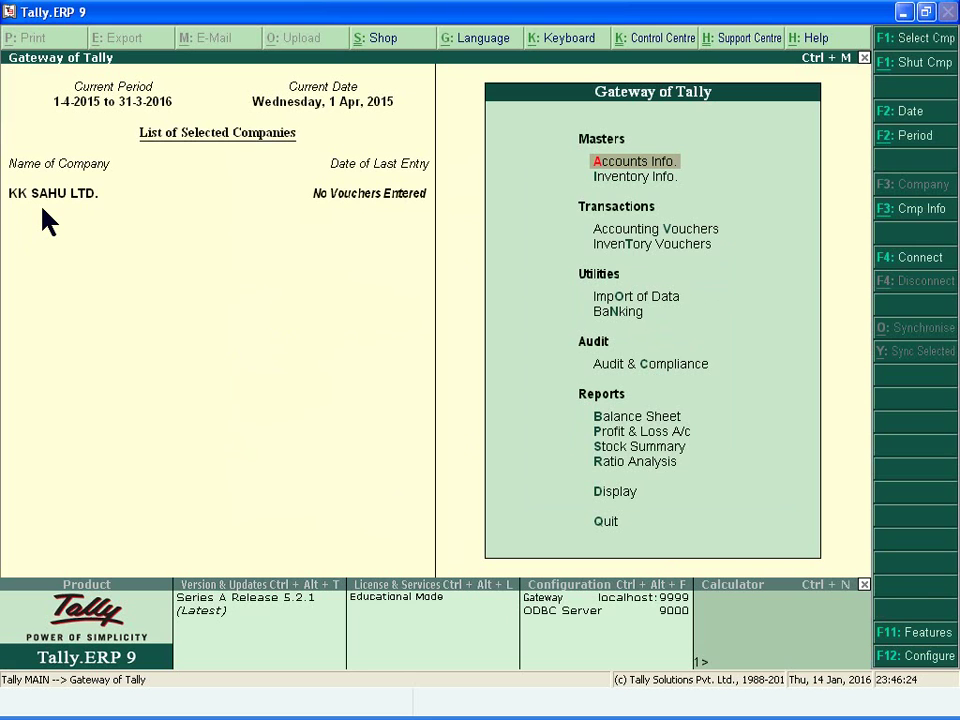
key("alt+F1")
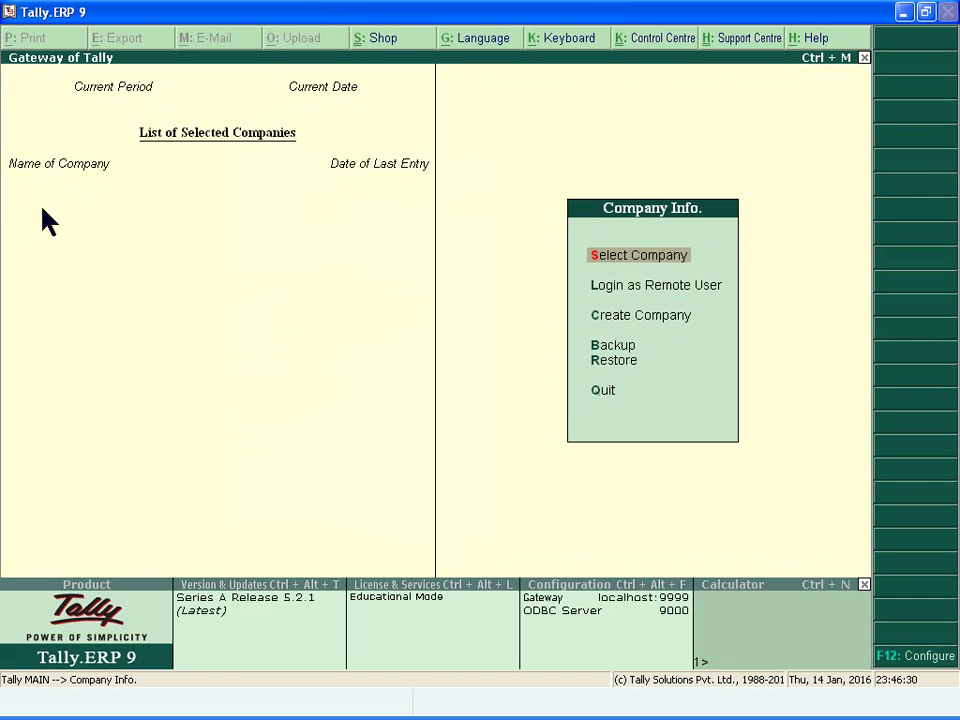
key("Return")
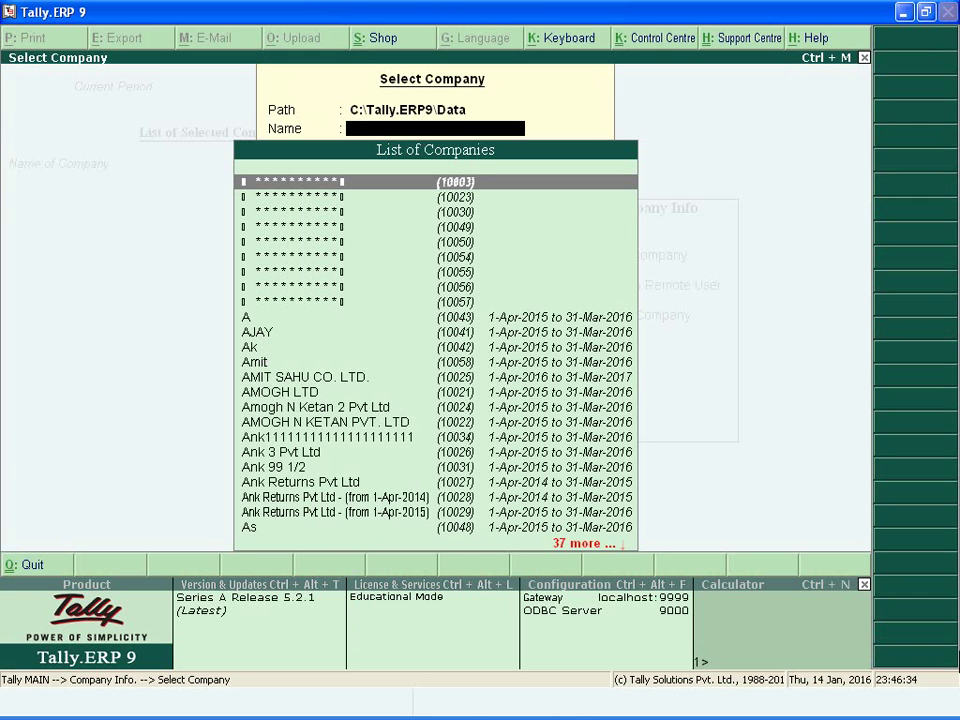
type("KK")
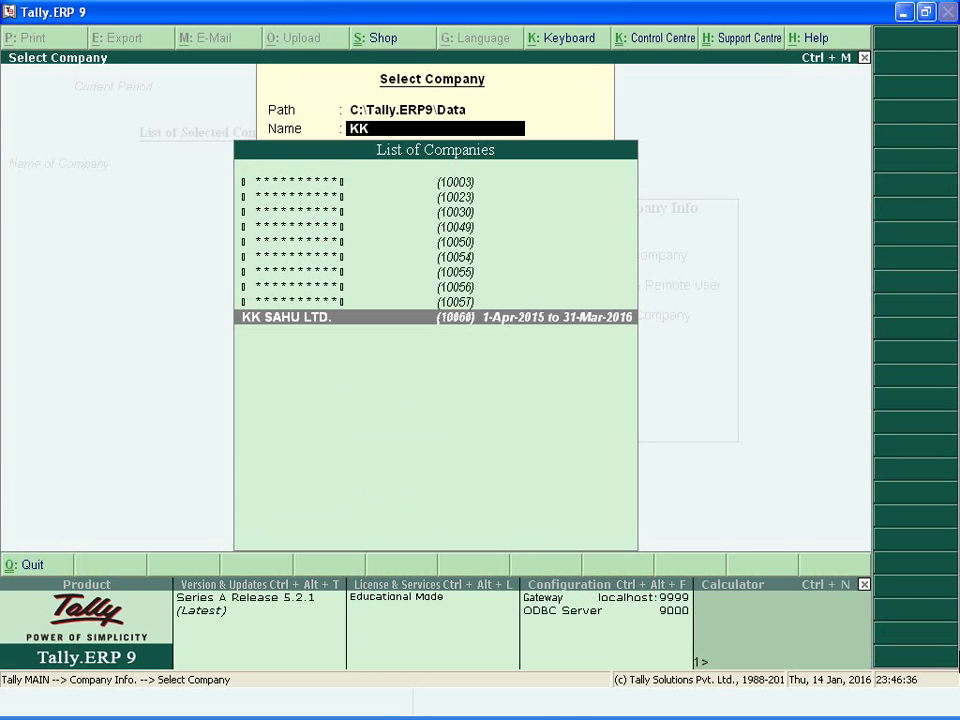
key("Return")
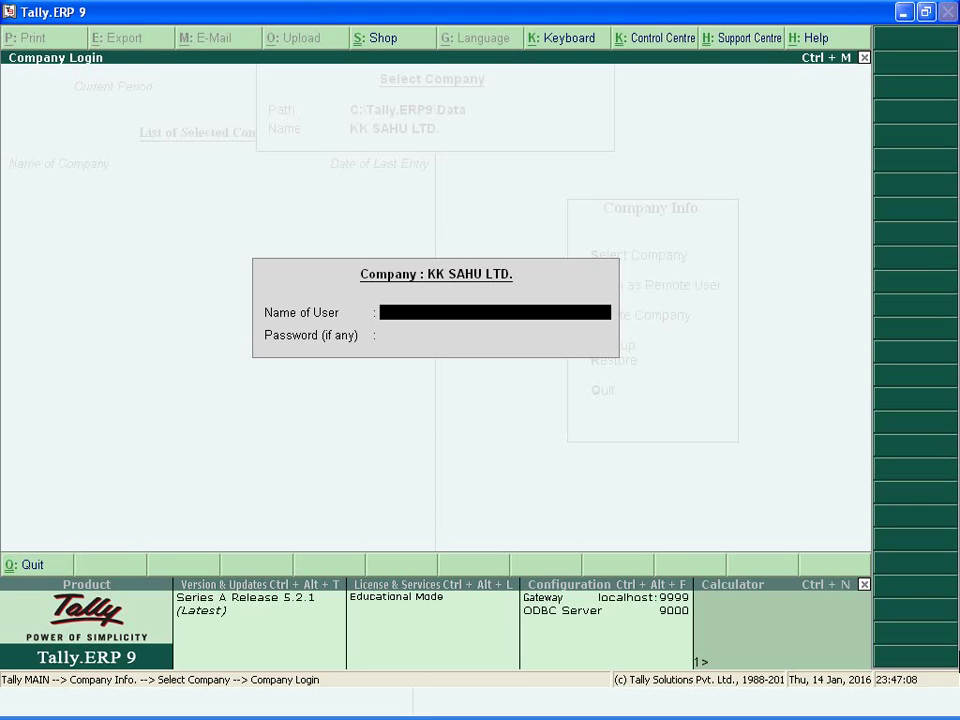
type("AMIT")
key("Return")
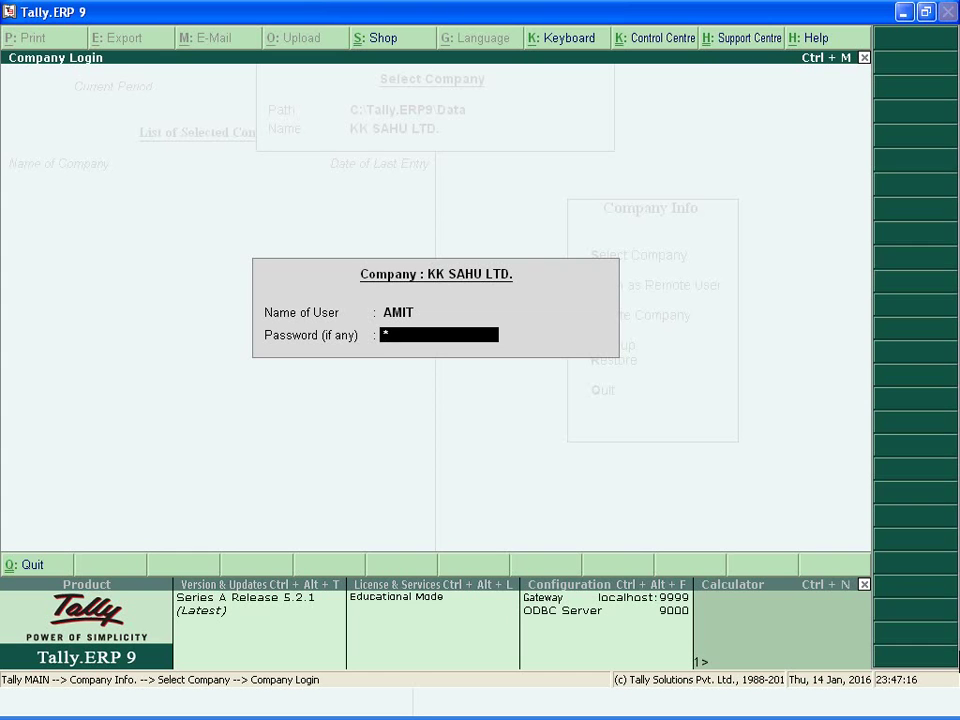
type("**")
key("Return")
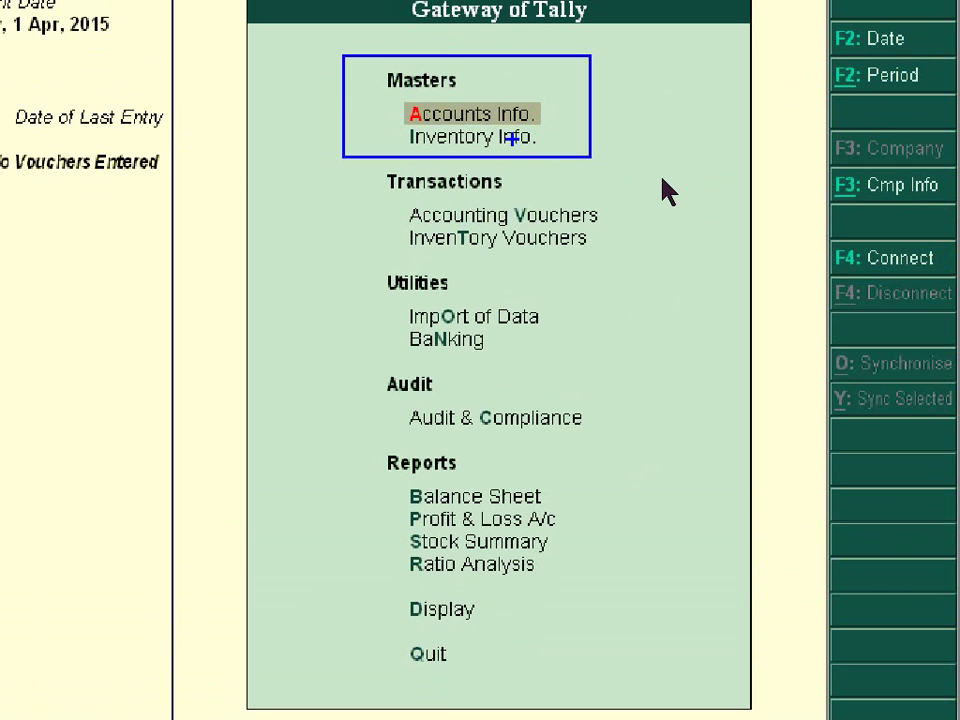
left_click(584, 156)
left_click(691, 187)
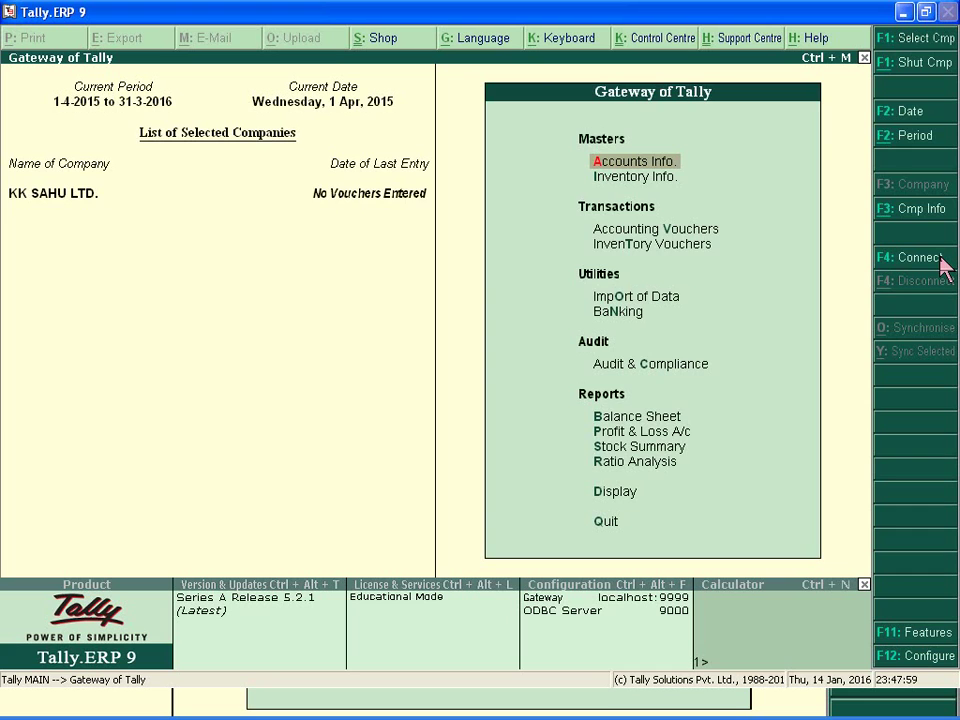
Reopen KK SAHU LTD. and log in as the first Data Entry user with the current password.
key("alt+F3")
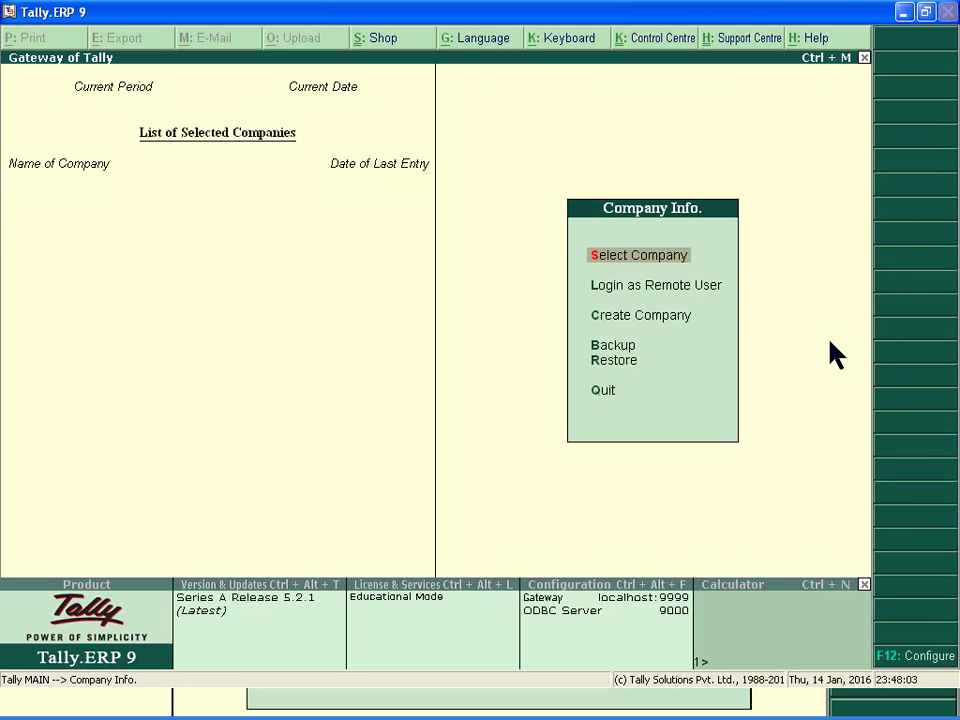
key("Return")
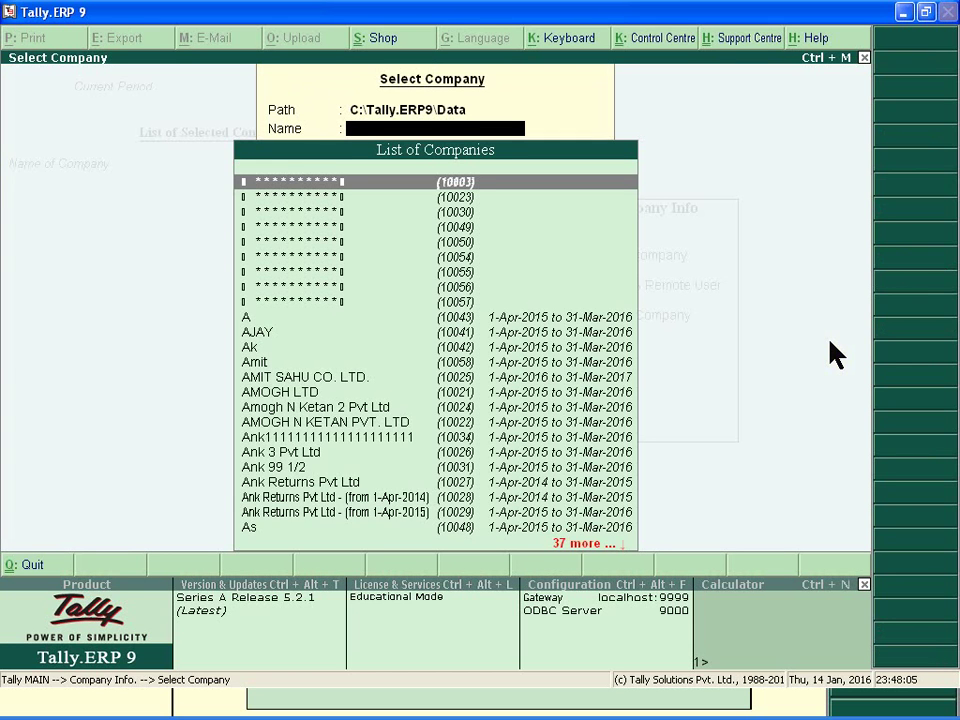
type("KK")
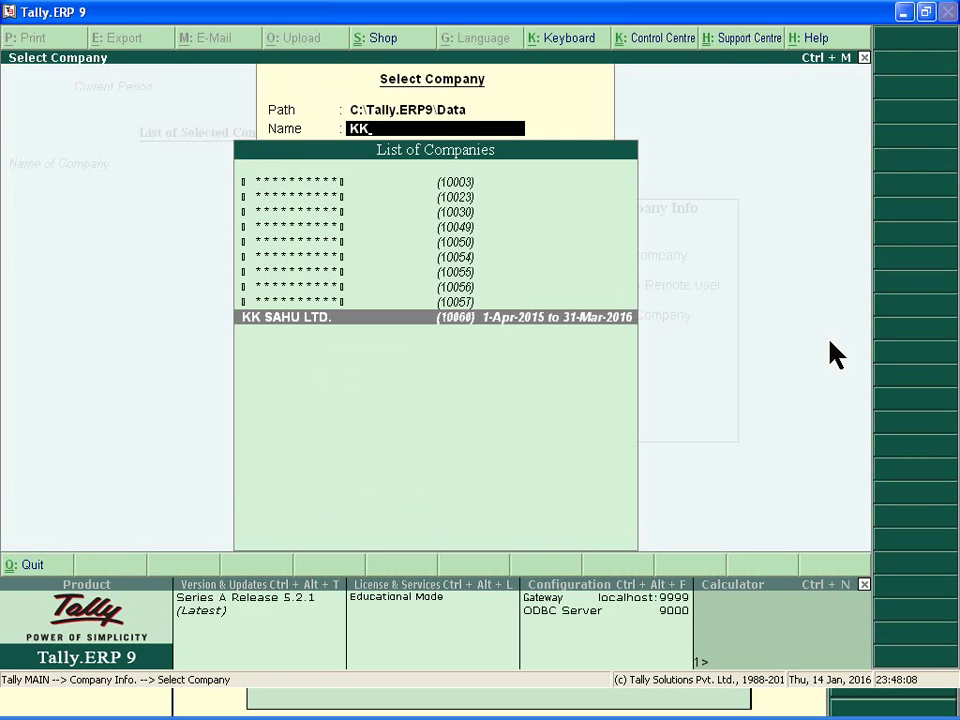
key("Return")
type("A")
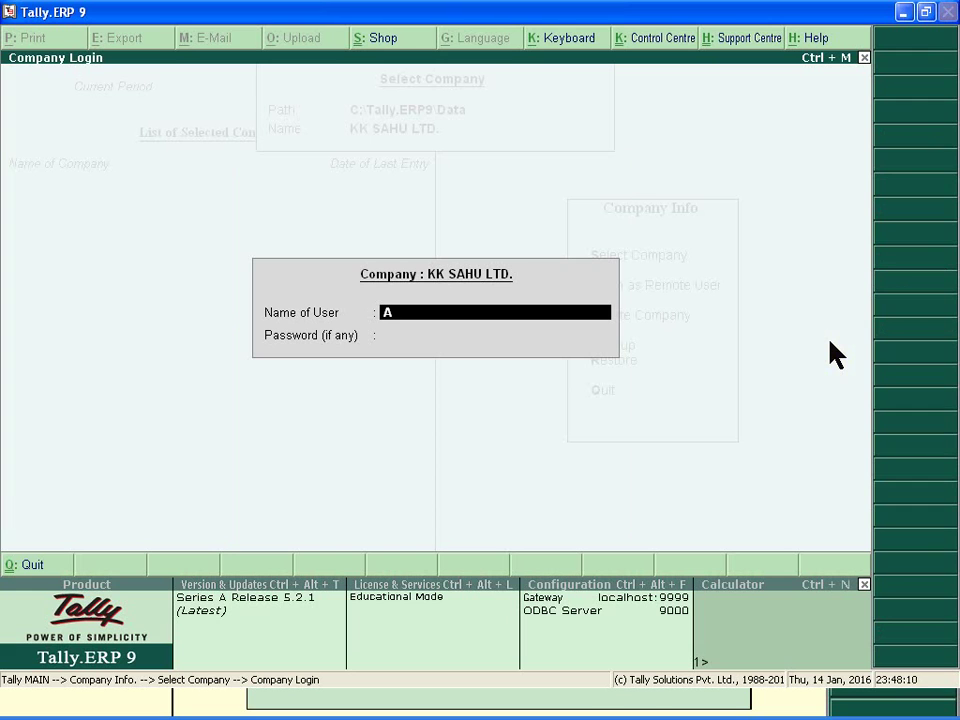
type("NIL")
key("Return")
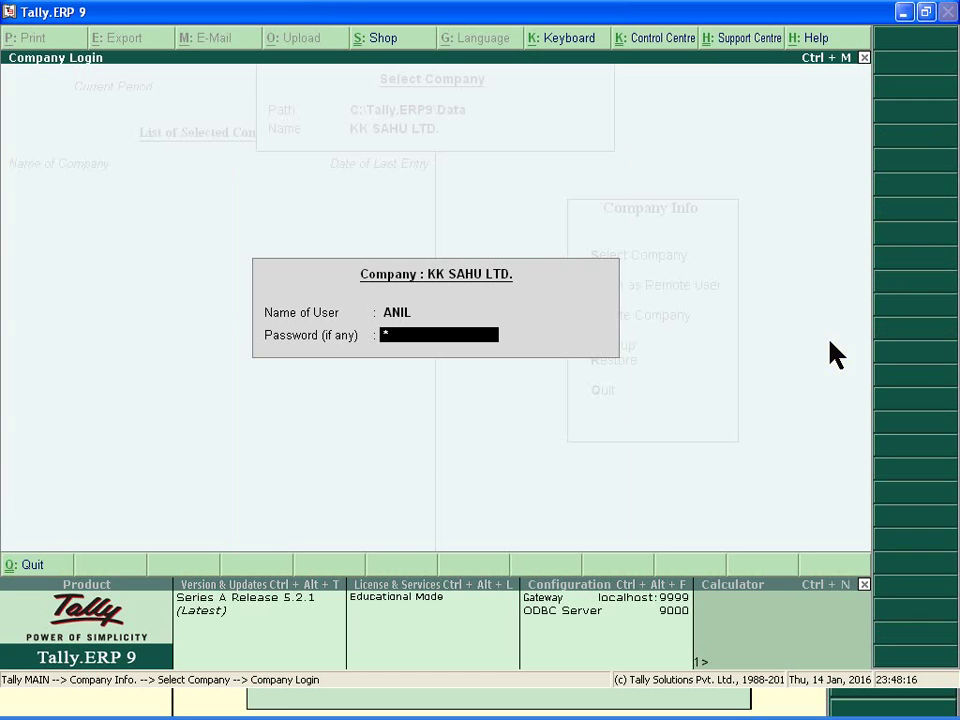
type("****")
key("Return")
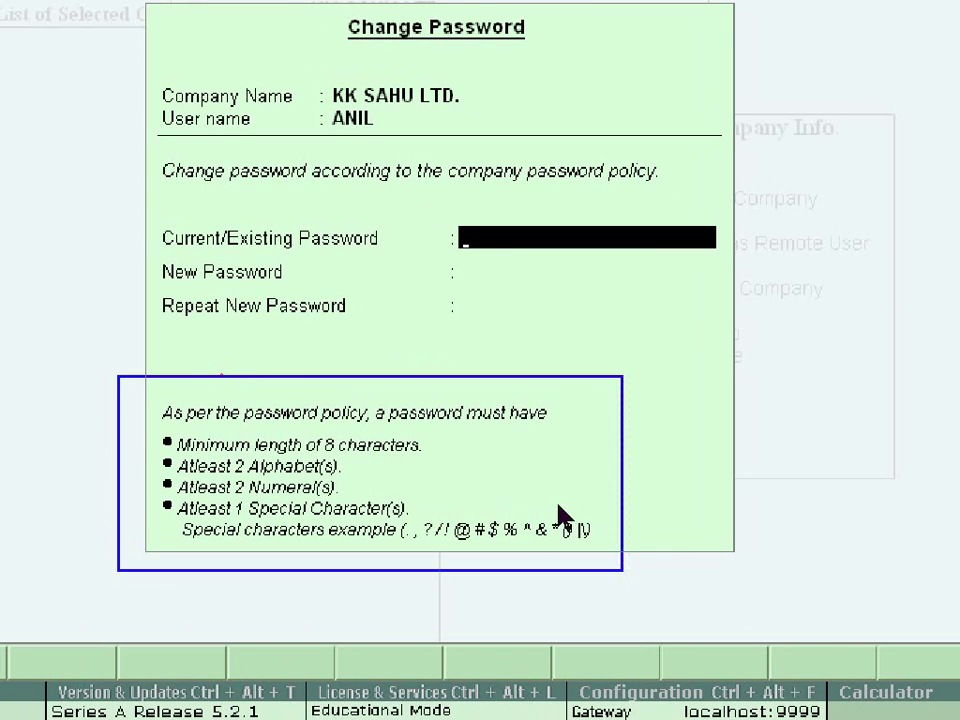
left_click(356, 428)
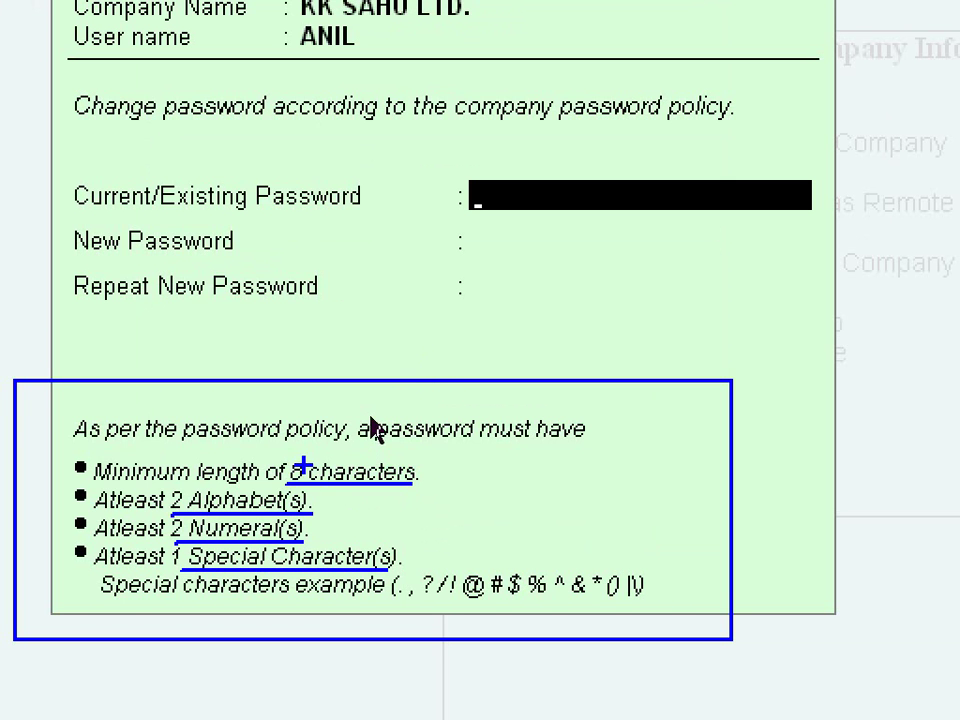
left_click(450, 481)
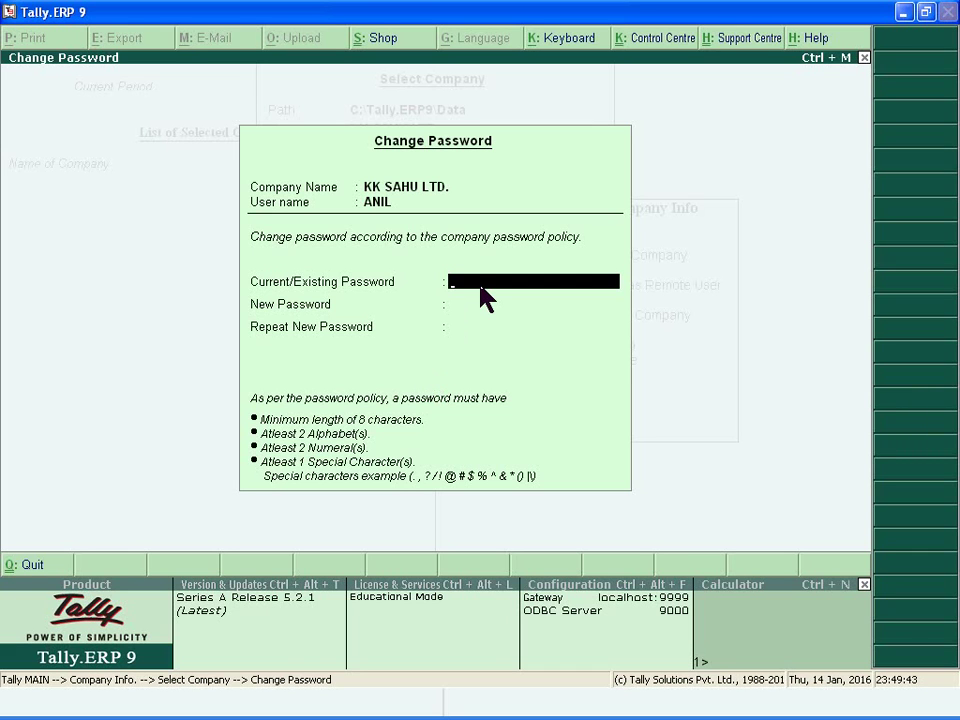
Submit a short new password and dismiss the warning that at least 8 characters are required.
type("****")
key("Return")
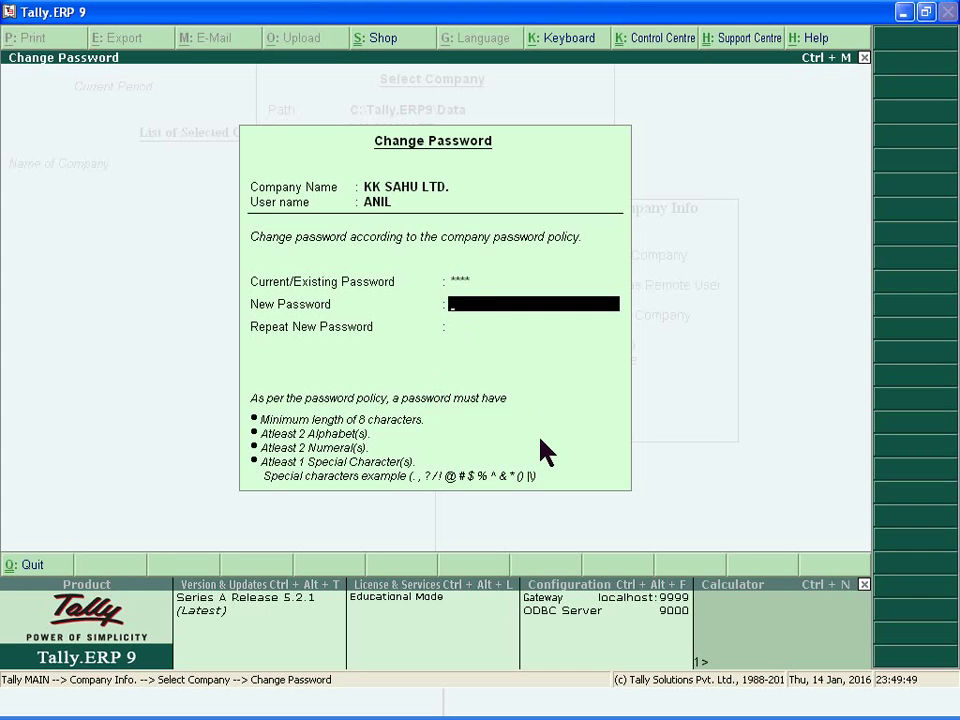
type("*")
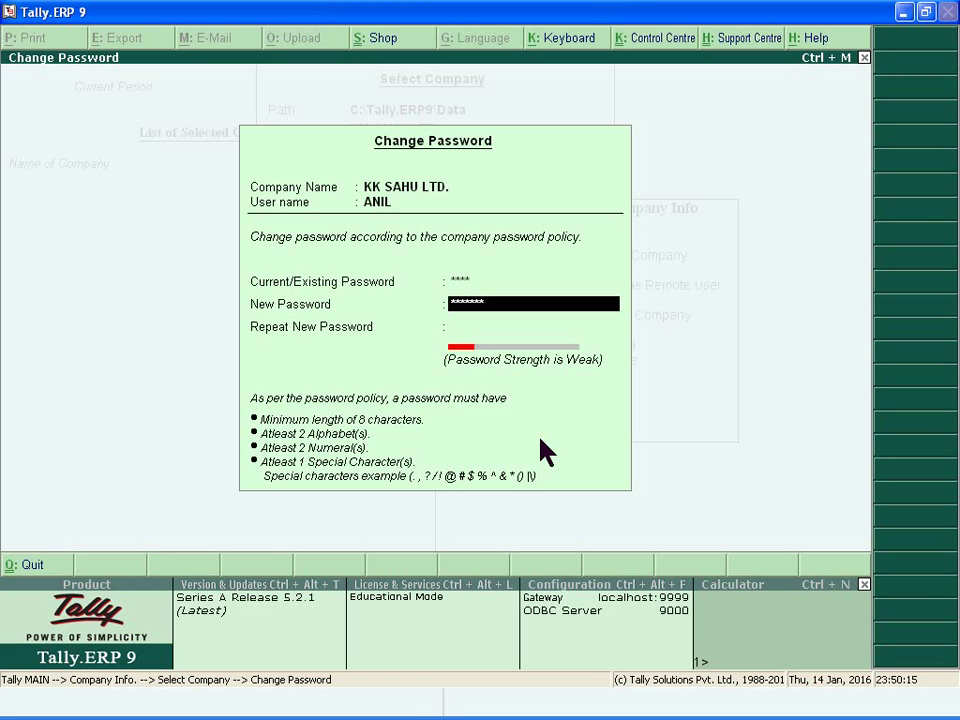
key("Return")
type("*****")
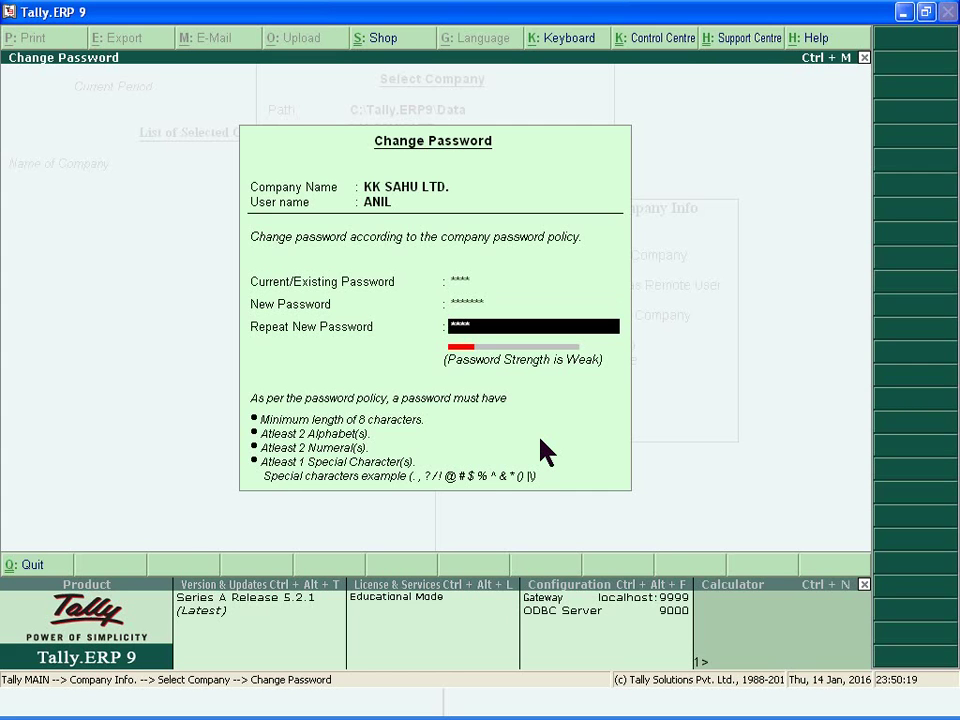
type("**")
key("Return")
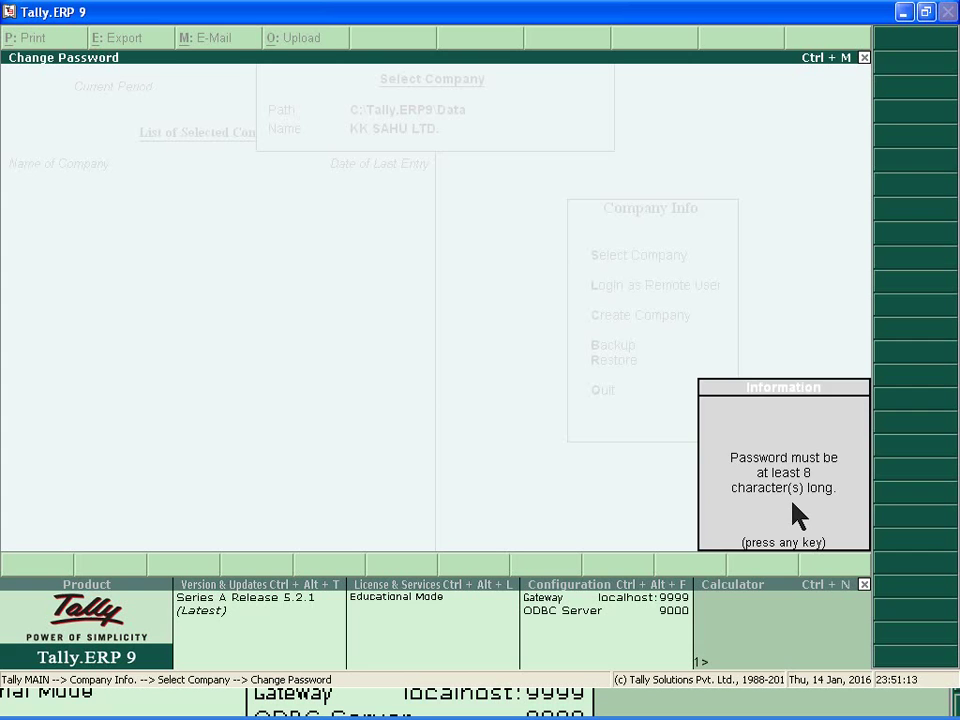
key("Return")
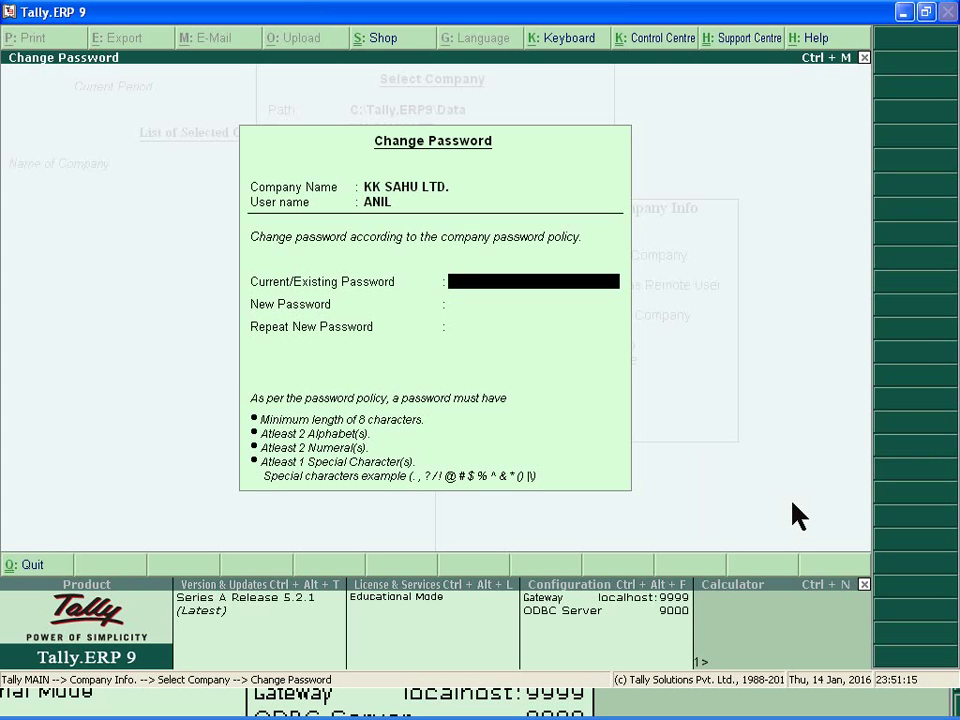
Re-enter the current password and submit a longer, Good-strength new password twice.
type("****")
key("Return")
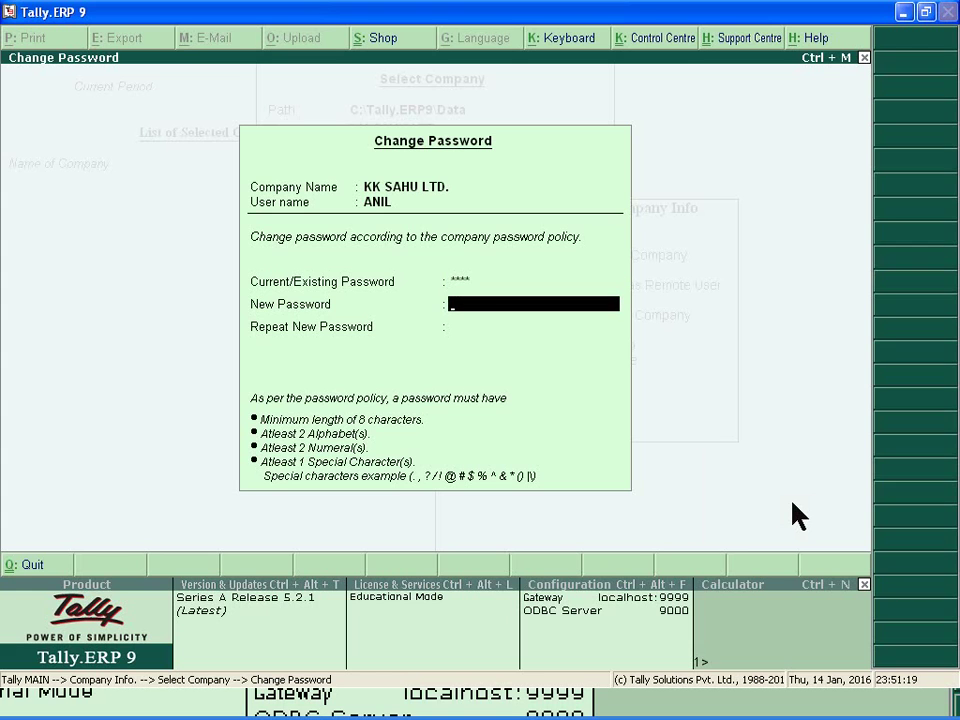
type("***")
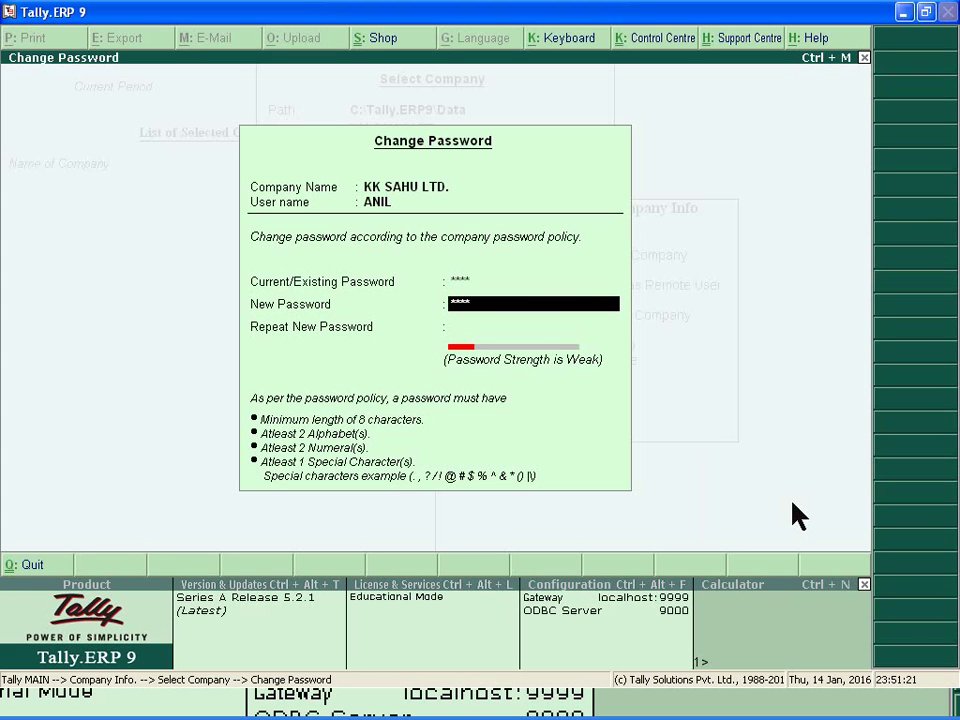
type("****")
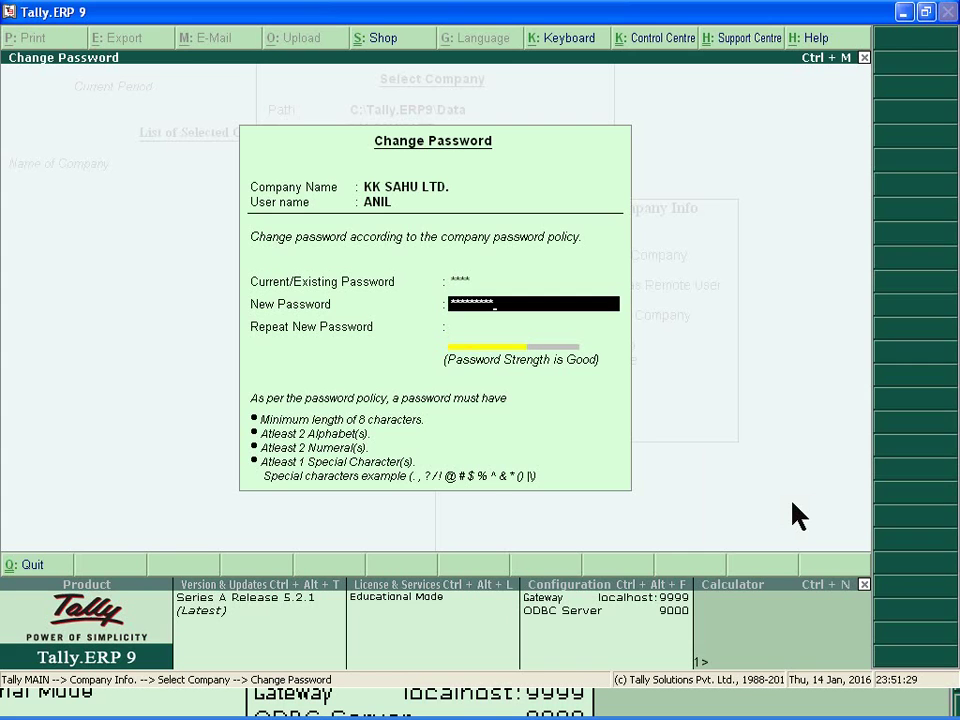
key("Return")
type("*********")
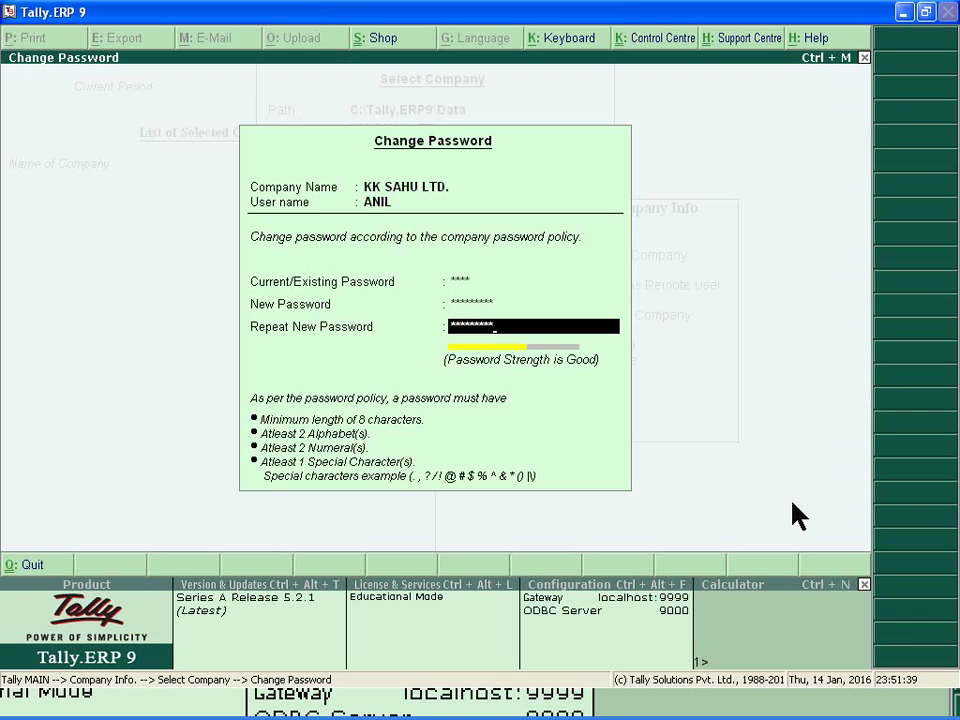
key("Return")
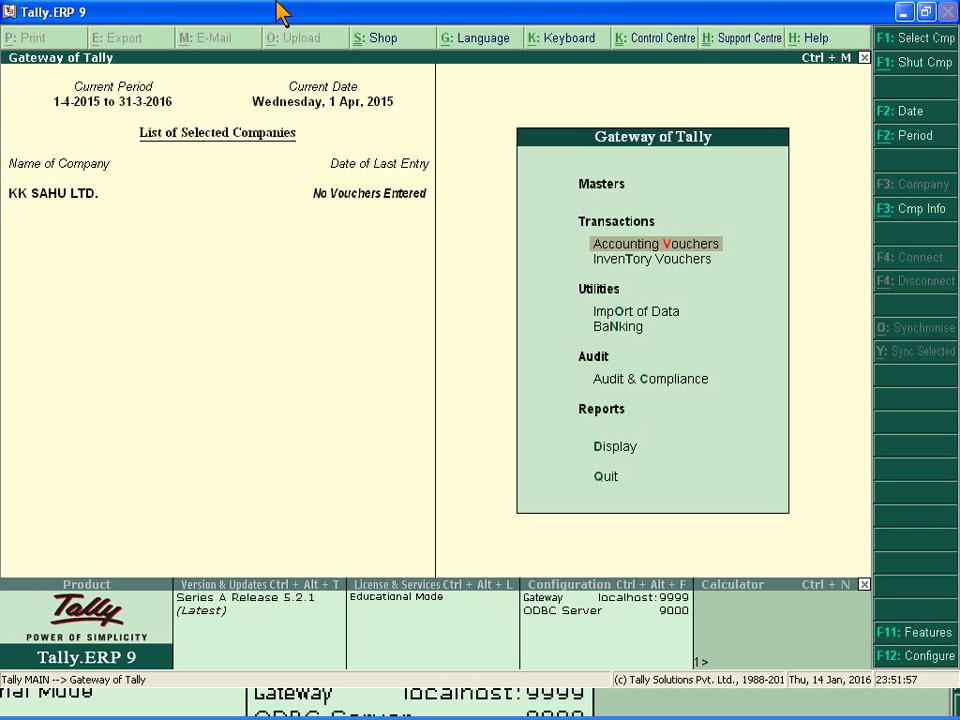
Maximize the Tally window and check the Gateway of Tally's empty Masters section.
left_click(927, 13)
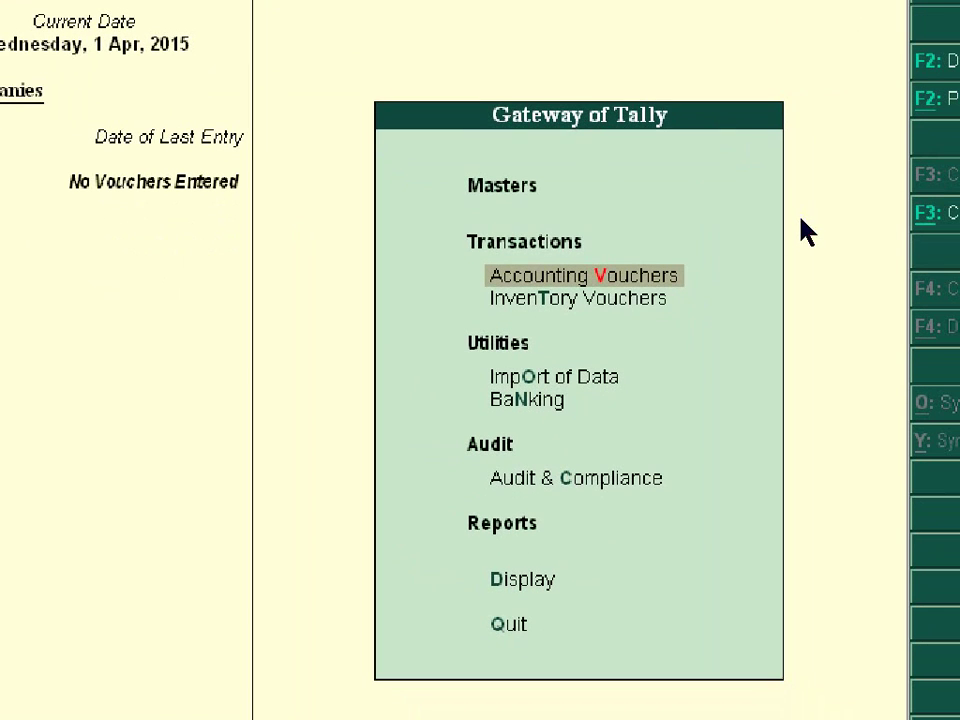
left_click(805, 230)
left_click(739, 225)
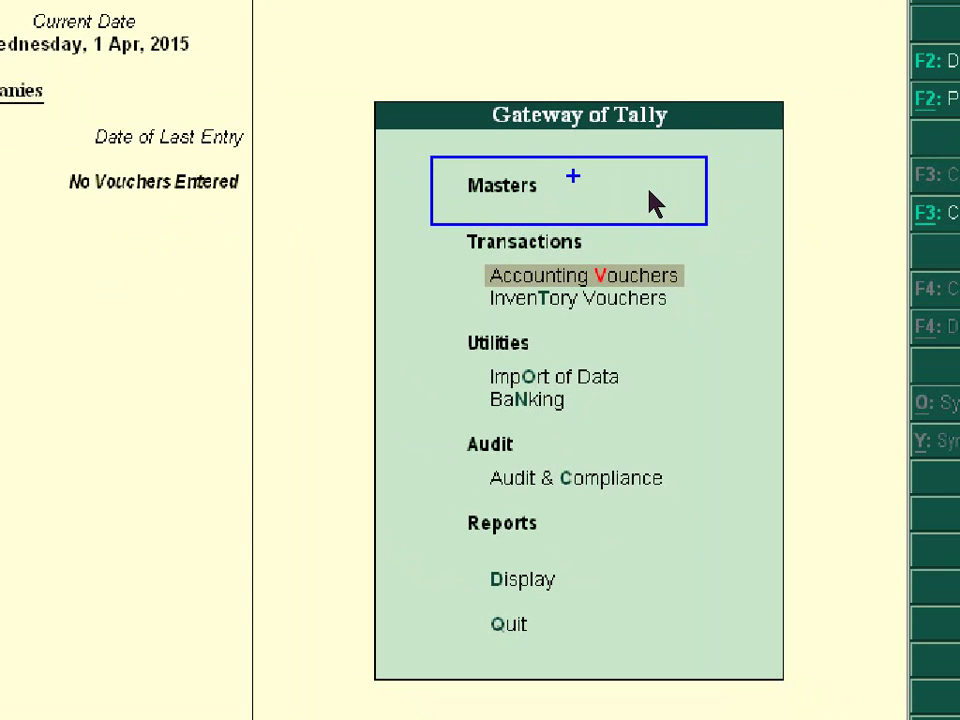
left_click(581, 244)
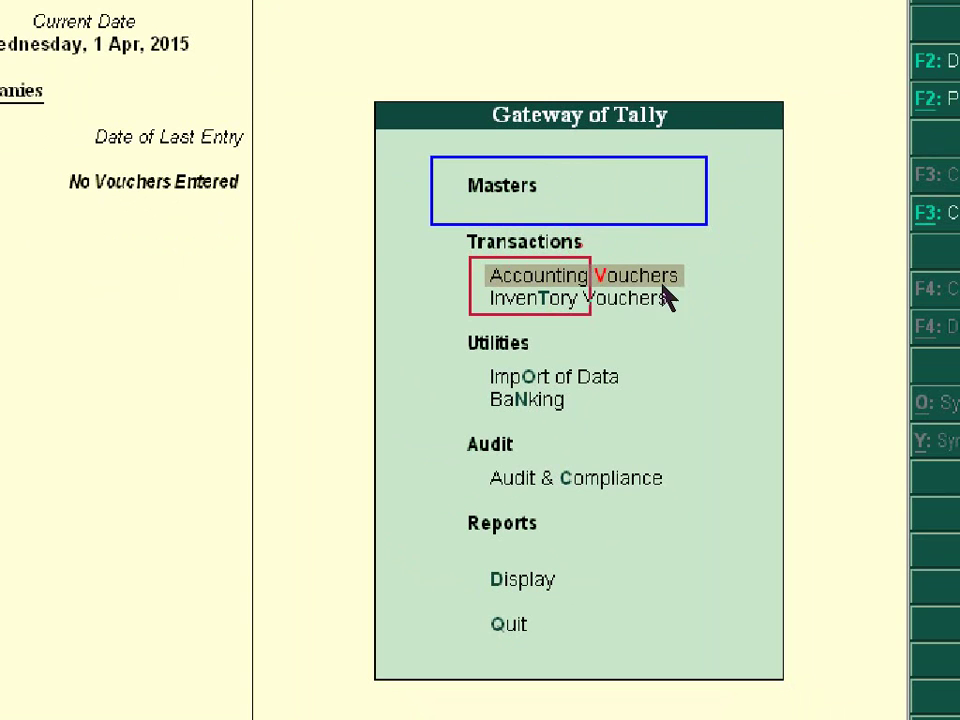
left_click(738, 288)
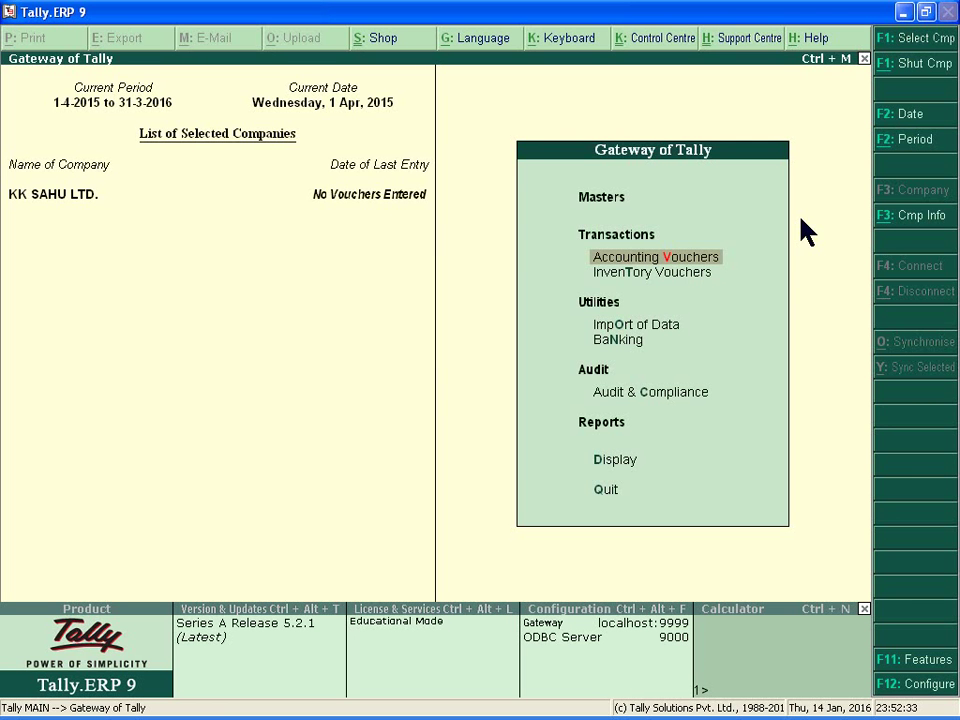
Shut and reopen KK SAHU LTD., logging in as the first Data Entry user with the new password.
key("alt+F1")
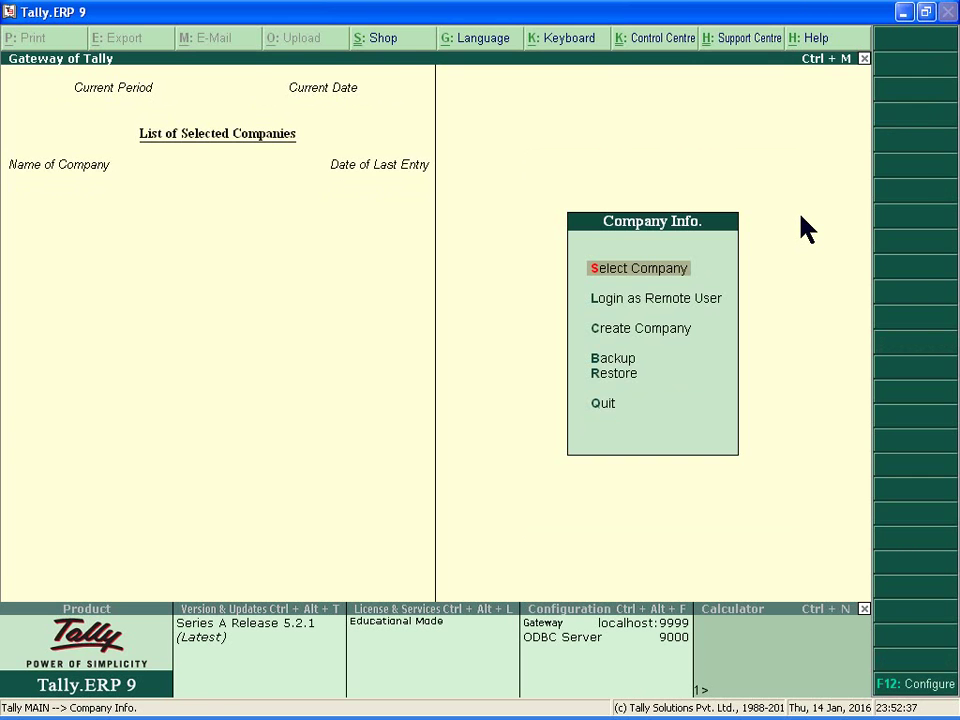
key("Return")
type("KK")
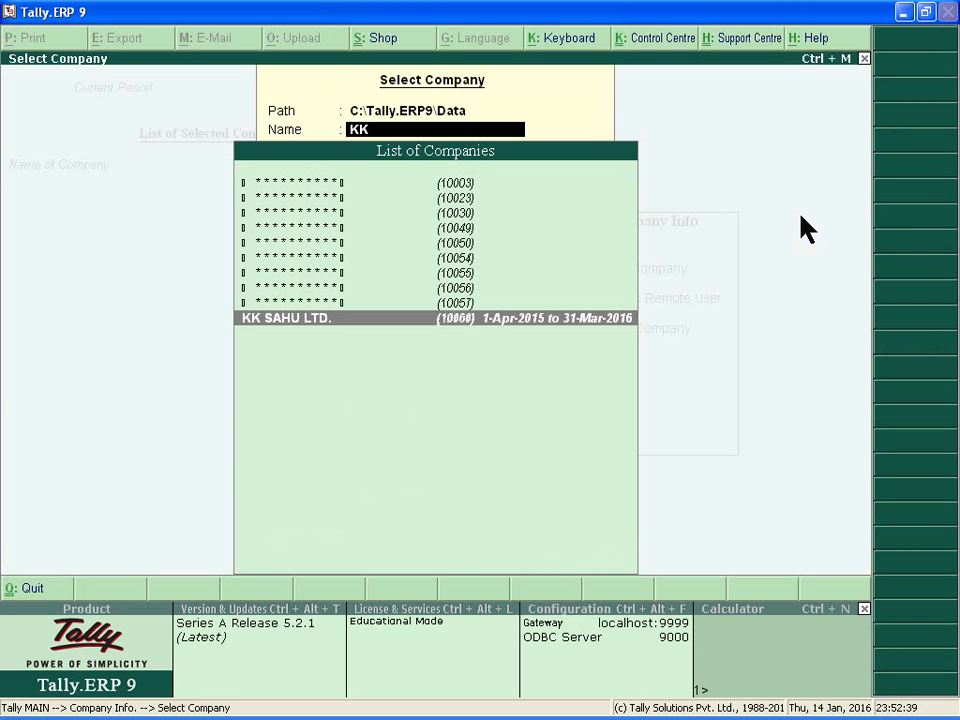
key("Return")
type("ANIL")
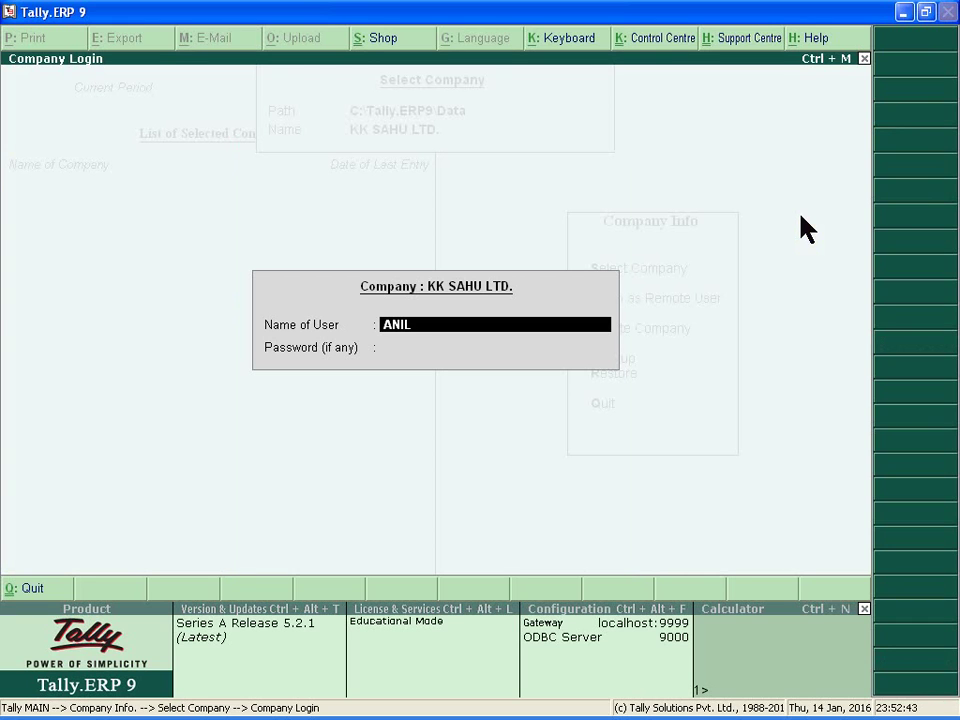
key("Return")
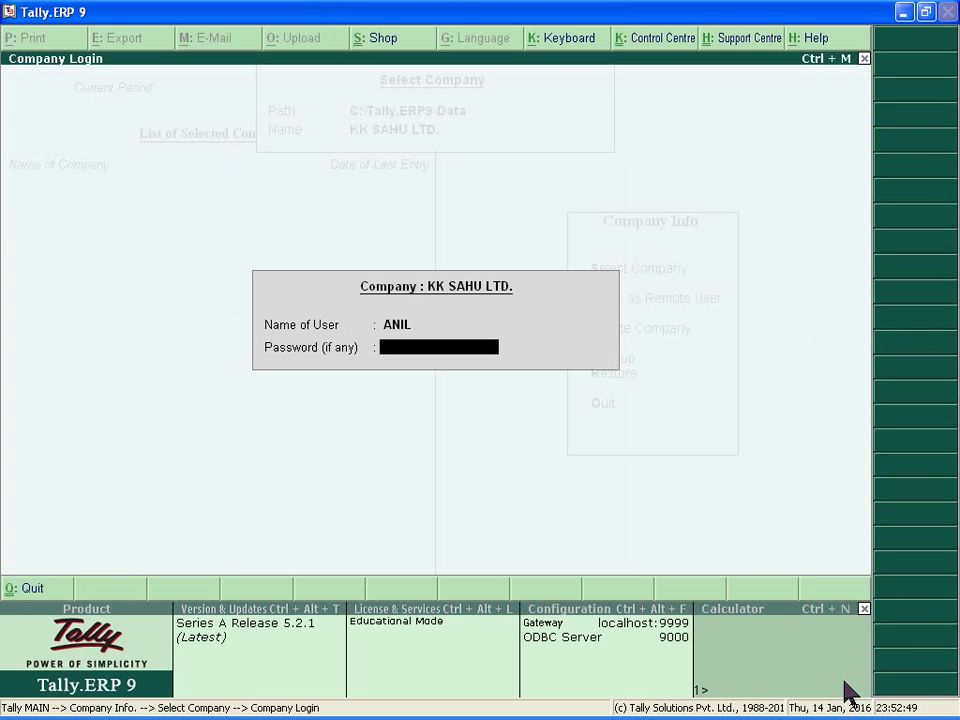
type("aaa")
key("Return")
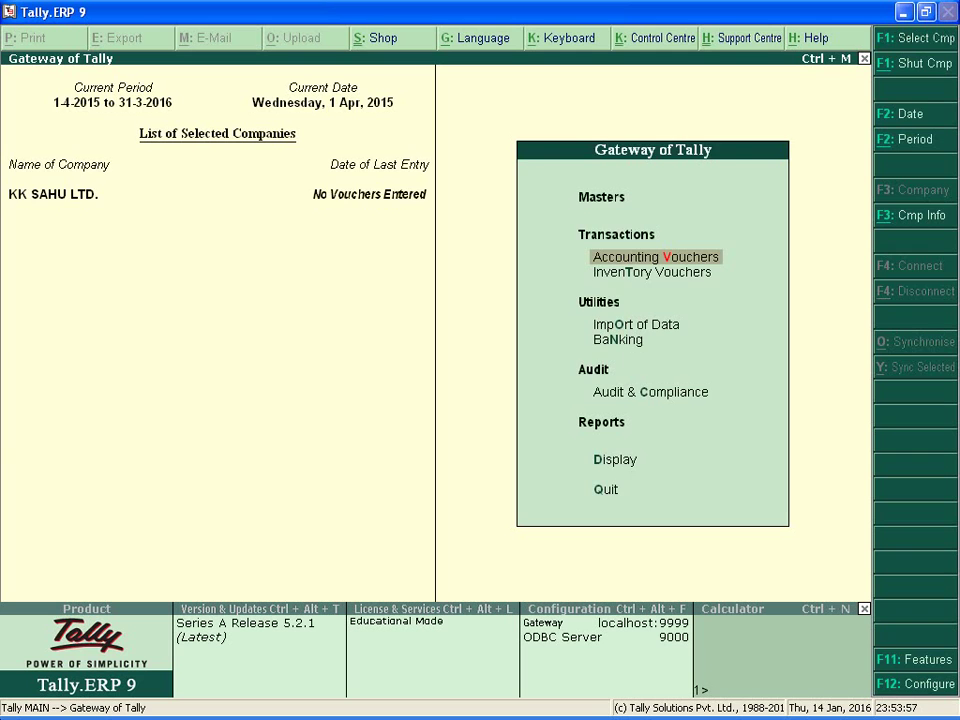
Shut KK SAHU LTD. with Alt+F1.
key("alt+F1")
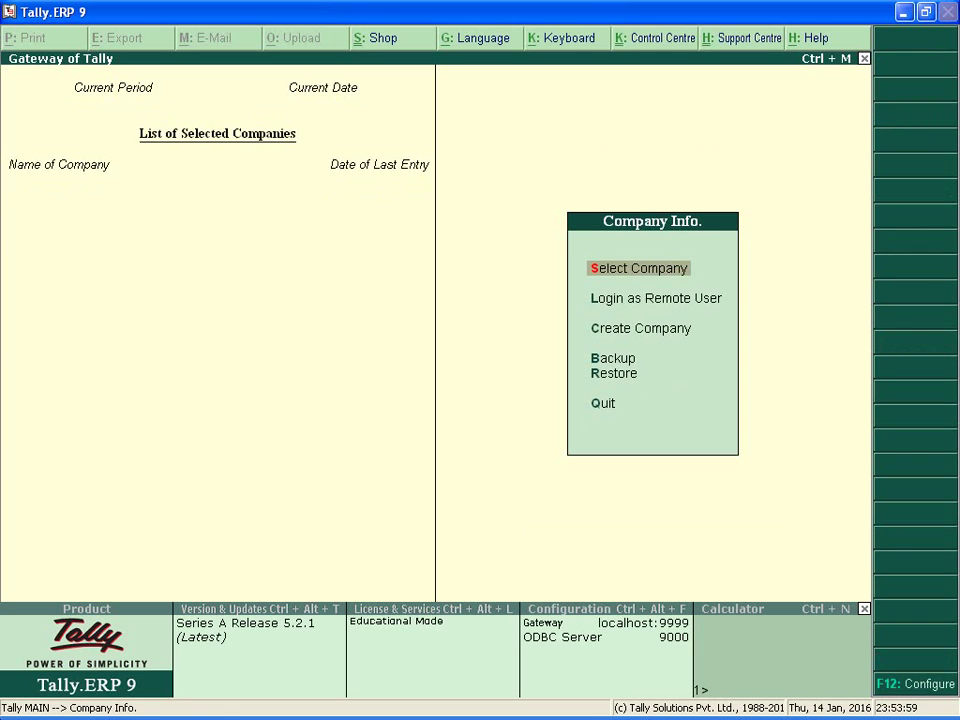
Select KK SAHU LTD. and log in as the second Data Entry user with the old password.
key("Return")
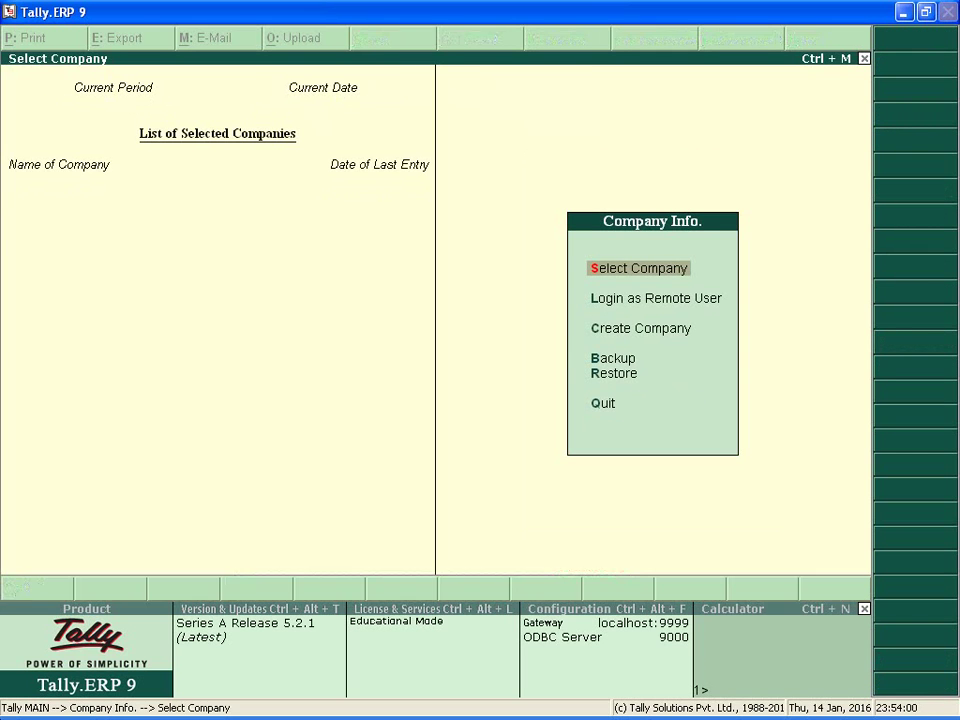
type("KK")
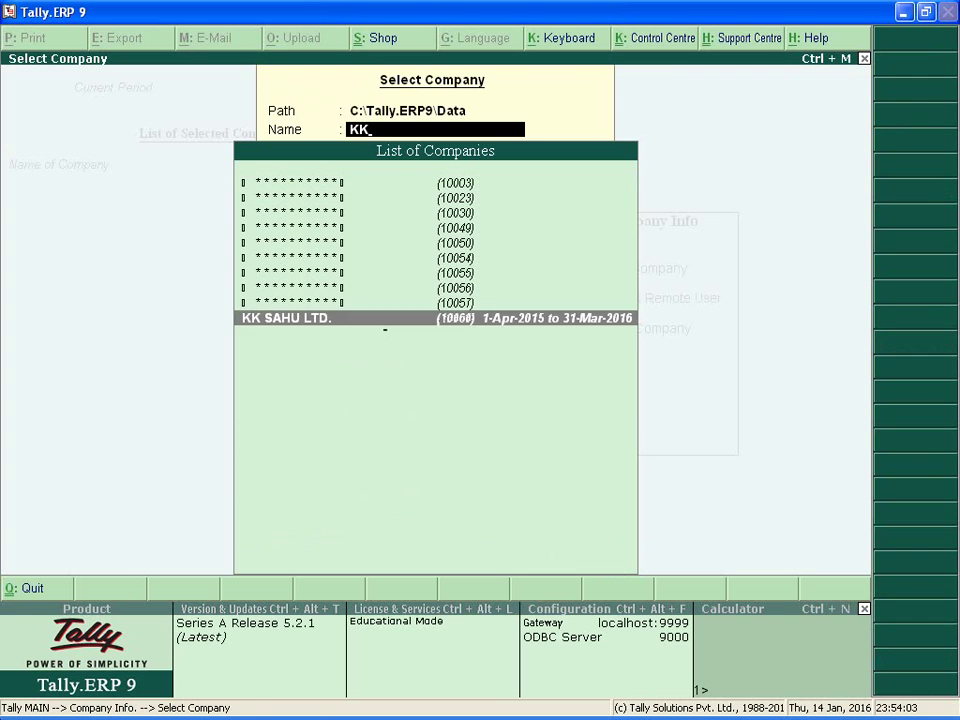
key("Return")
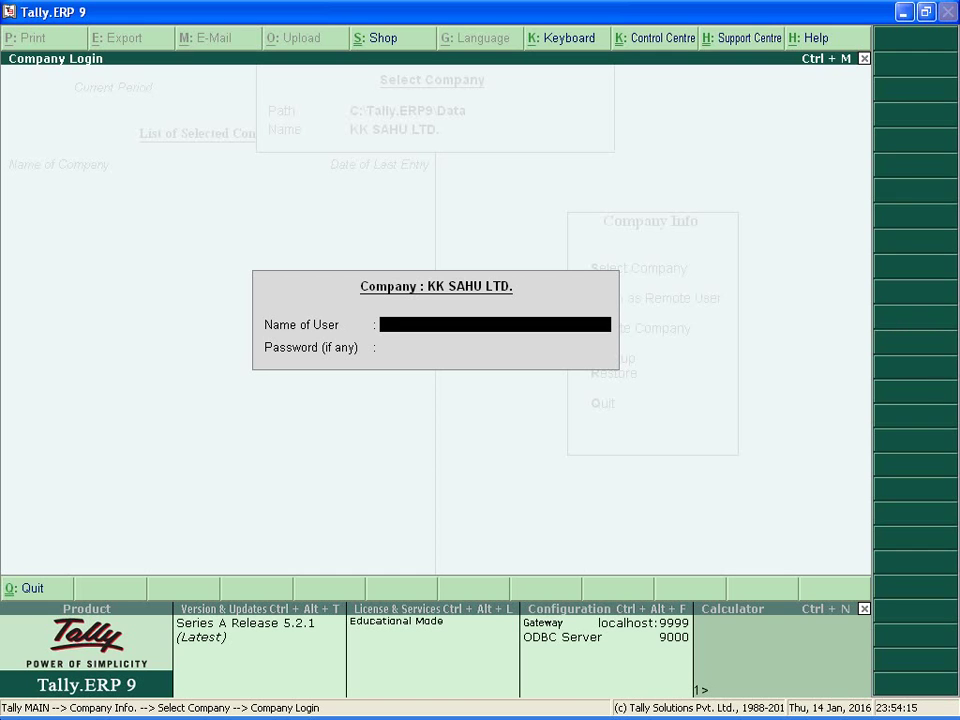
type("SUNIL")
key("Return")
type("**")
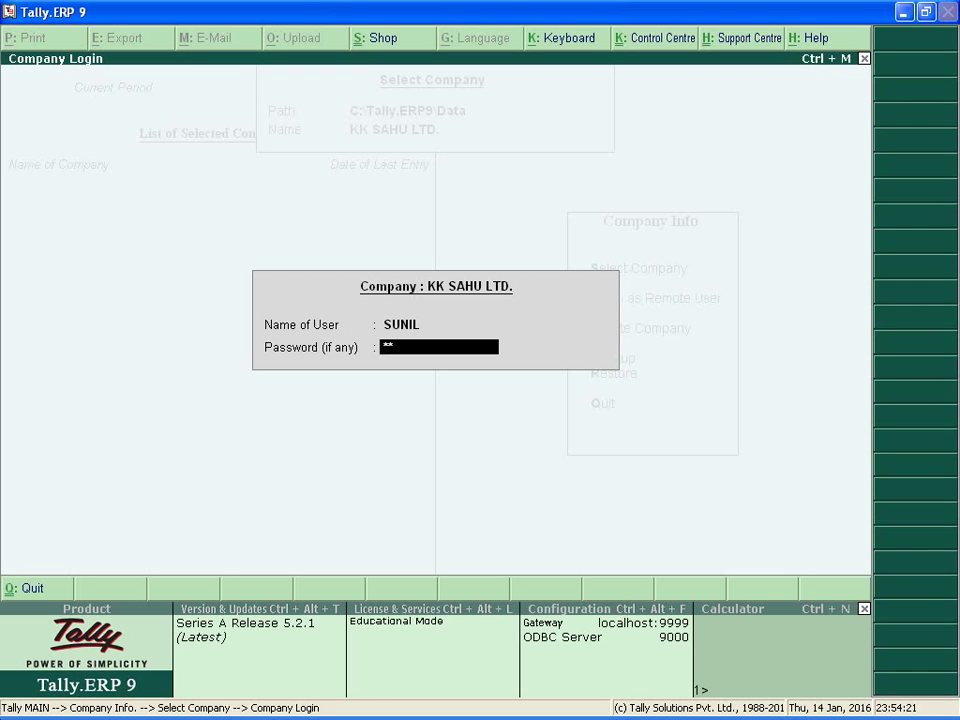
type("**")
key("Return")
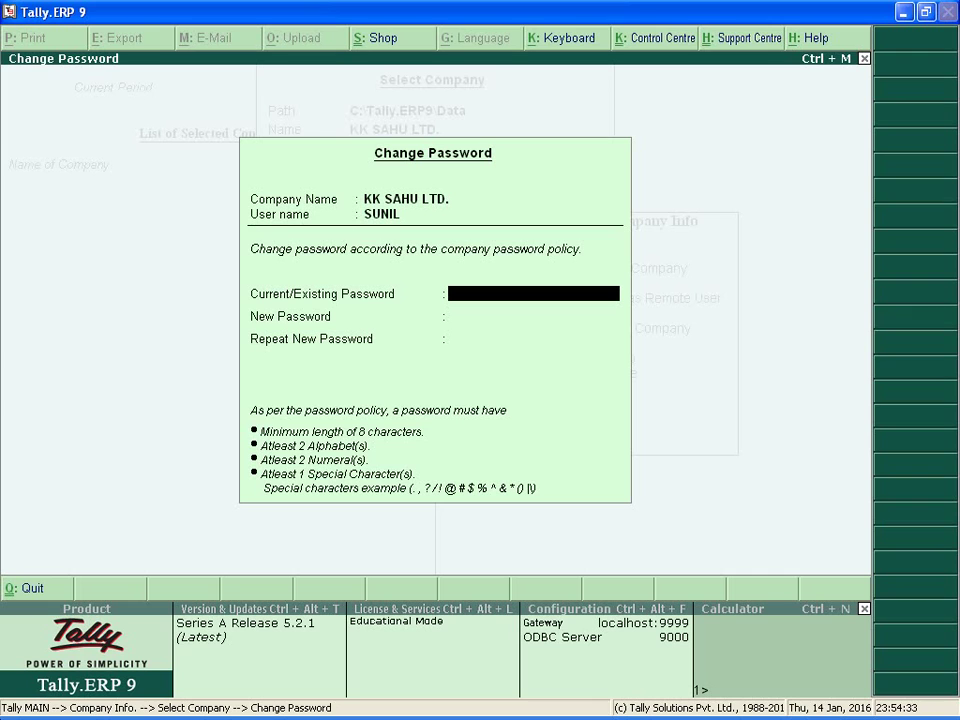
Enter the current password, then a policy-compliant new password and its repeat, and save.
type("****")
key("Return")
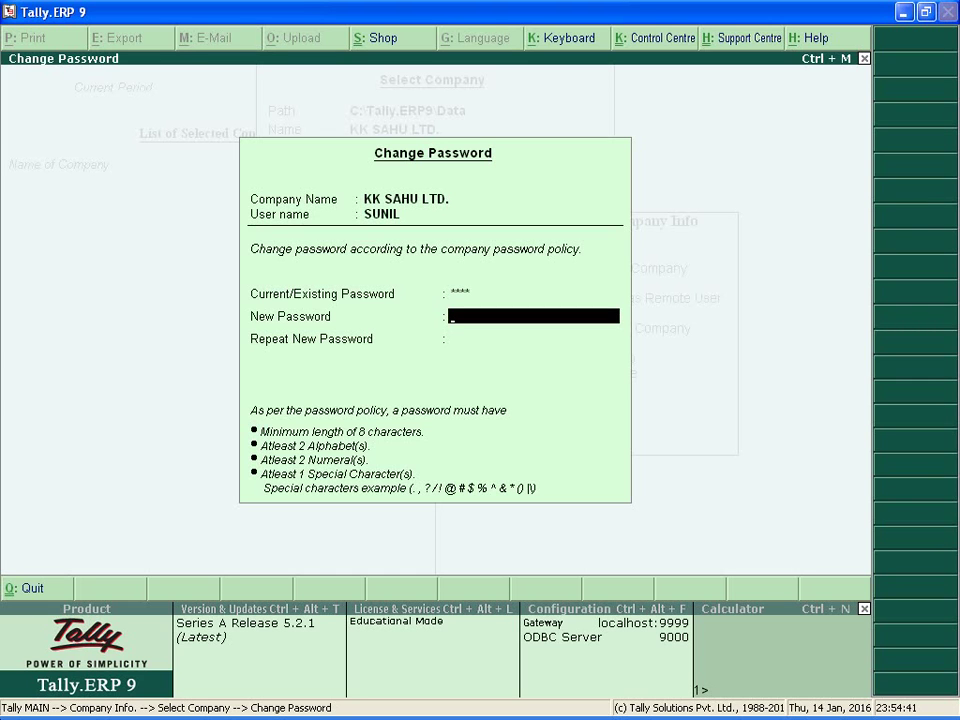
type("ab")
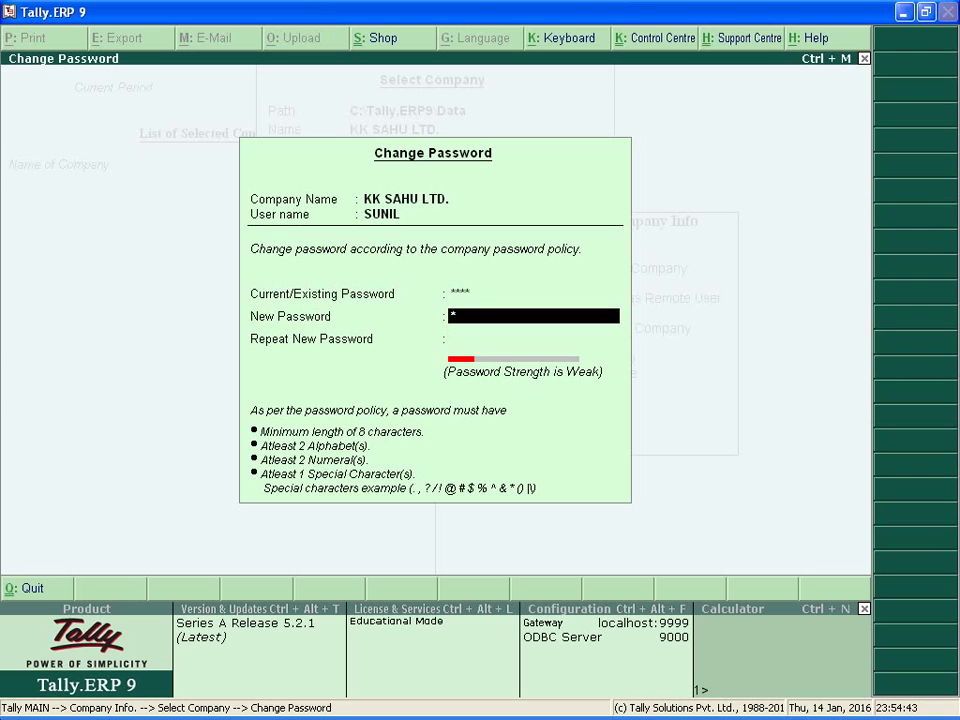
type("cd@12")
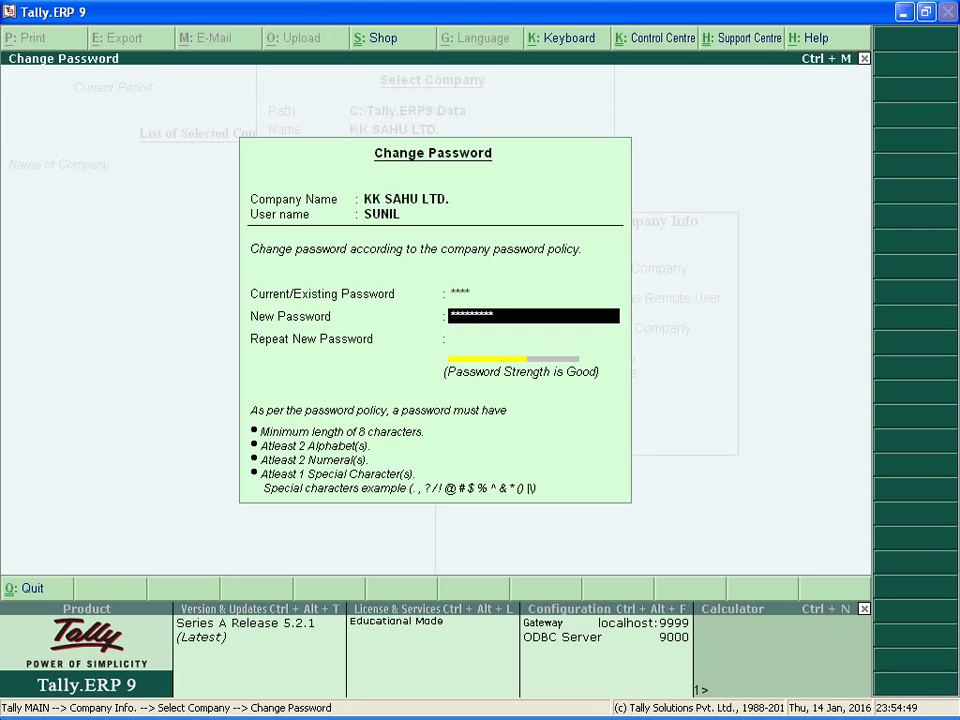
key("Return")
type("********")
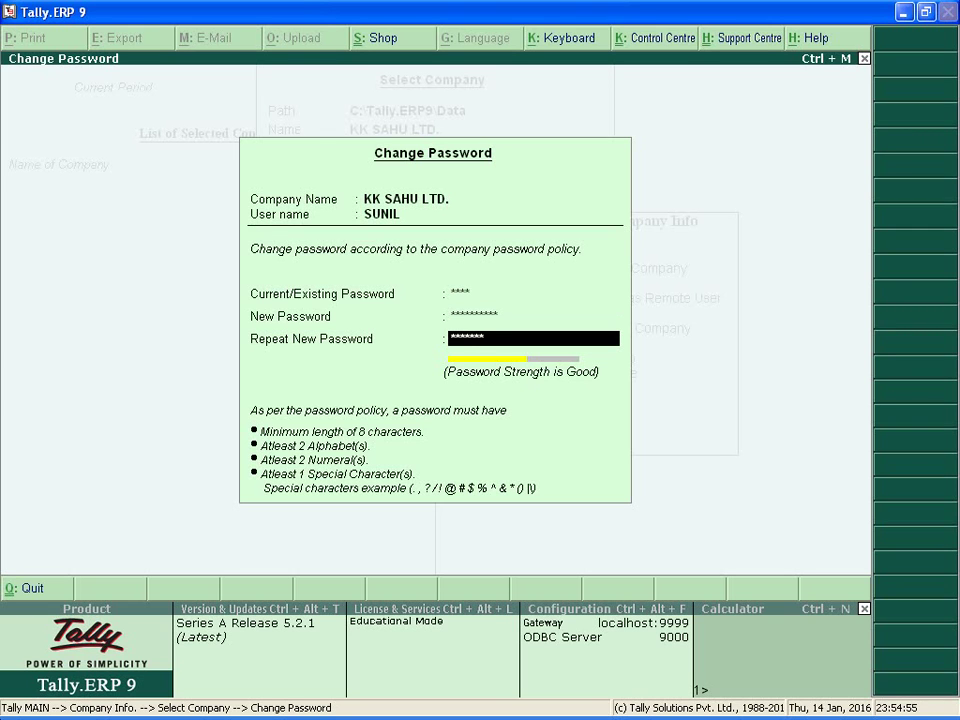
type("**")
key("Return")
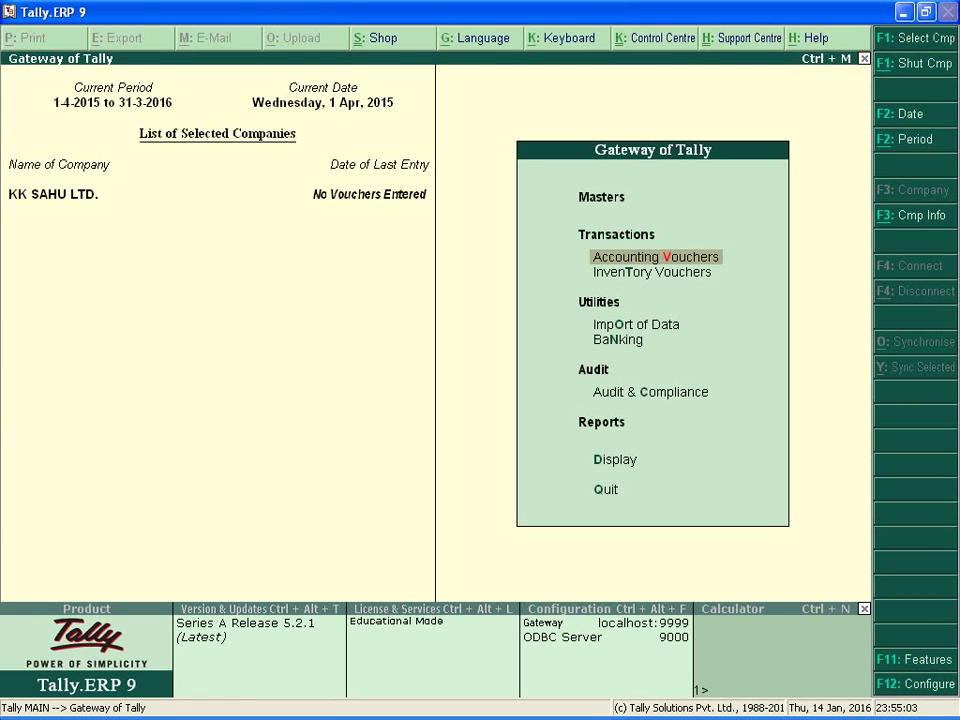
Shut KK SAHU LTD. and reopen it from the company list filtered by 'KK'.
key("alt+F1")
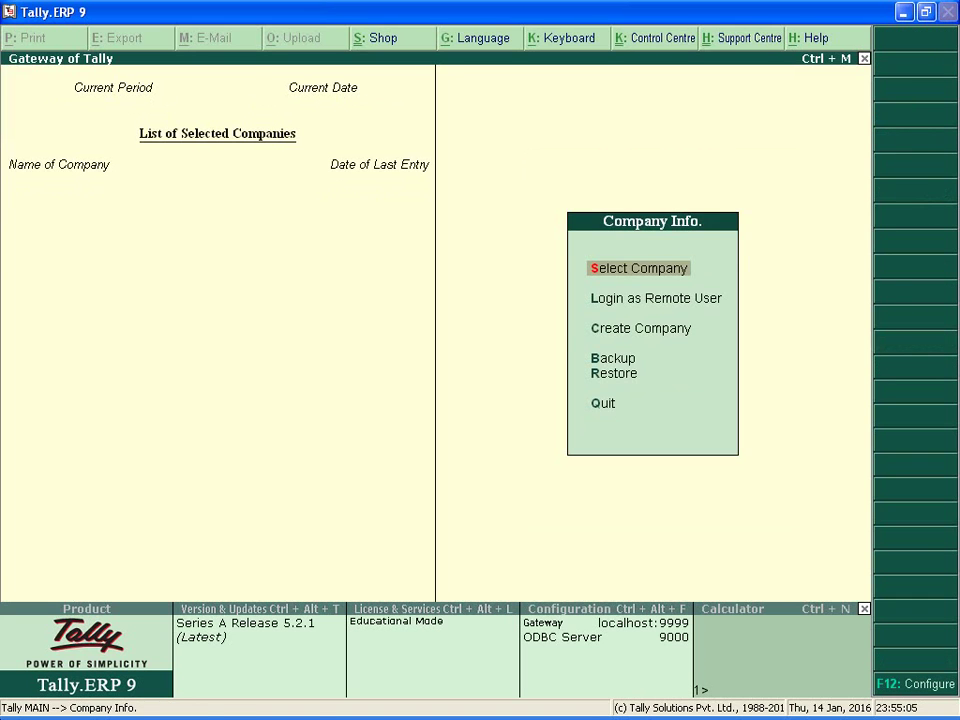
key("Return")
type("KK")
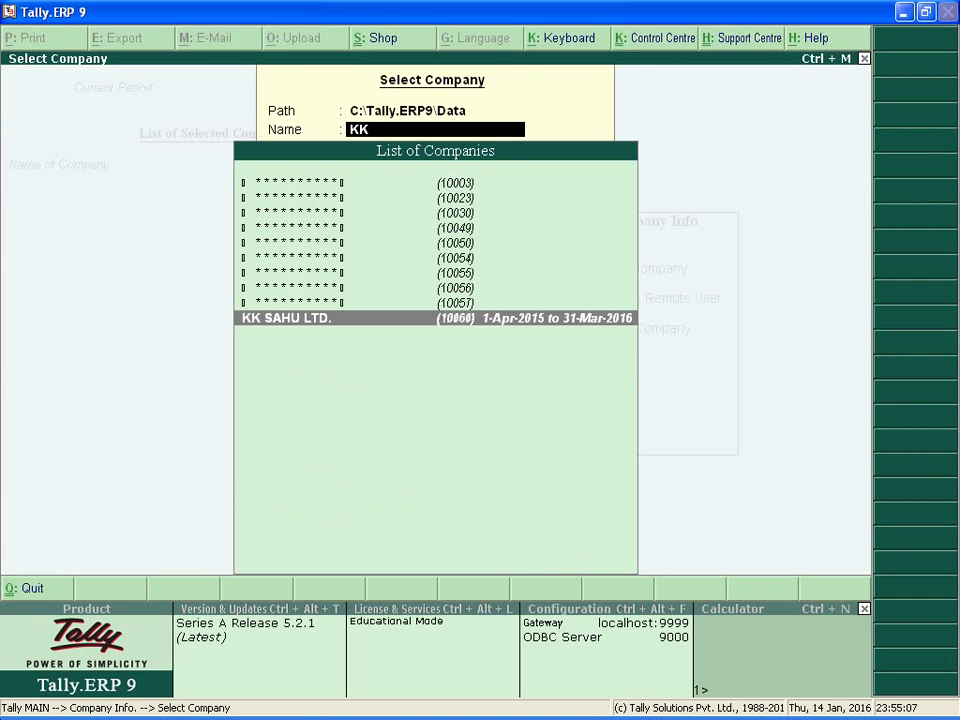
key("Return")
Log in as the second user with their user name and newly set password.
type("S")
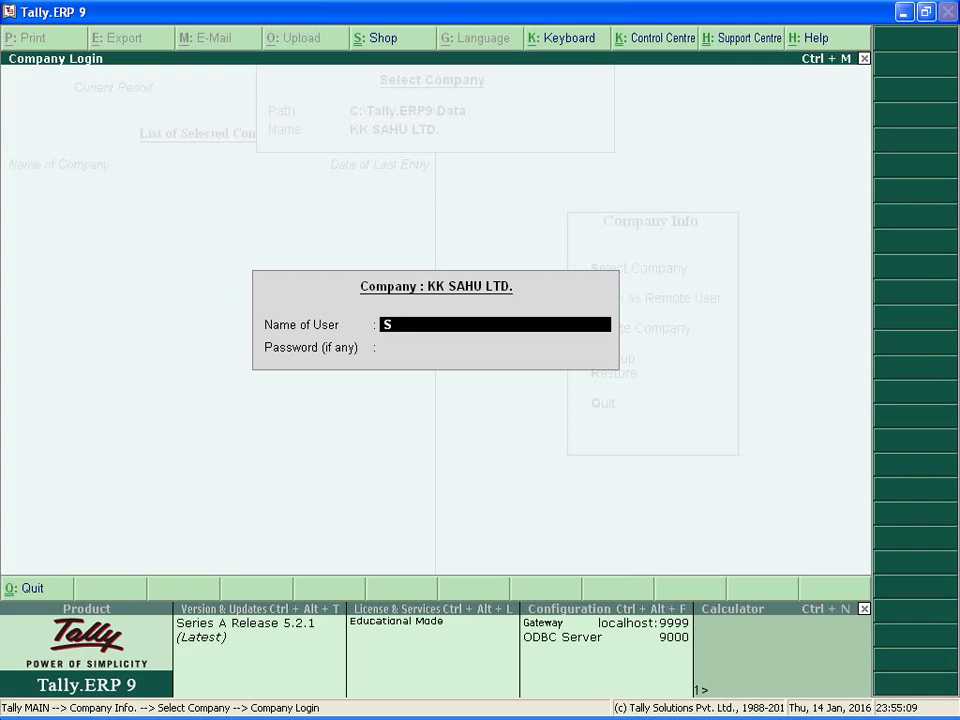
type("UNIL")
key("Return")
type("*****")
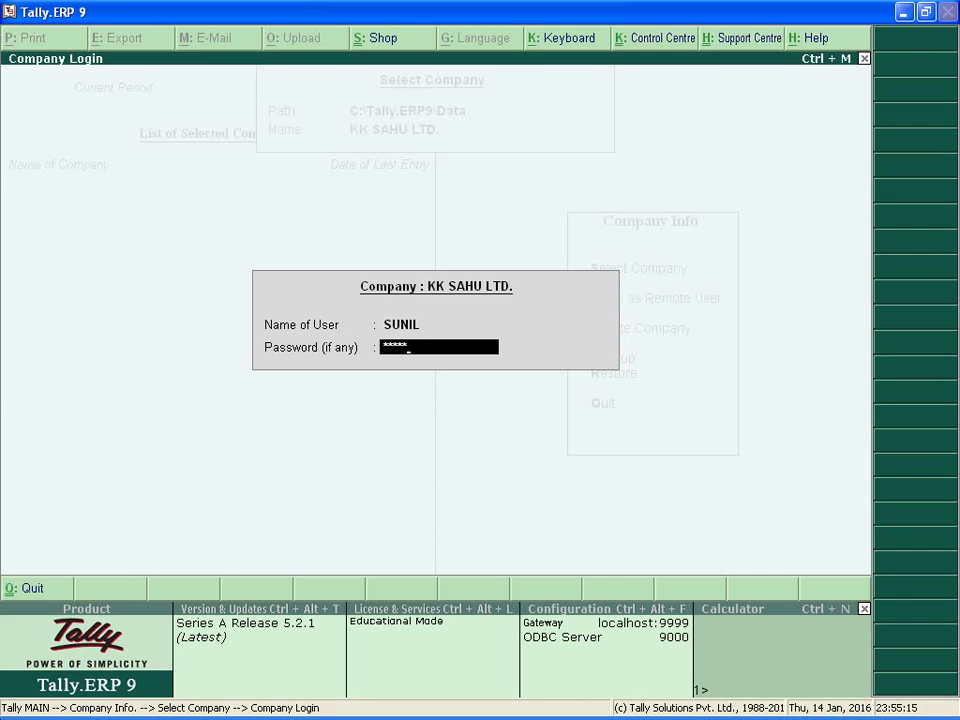
type("*****")
key("Return")
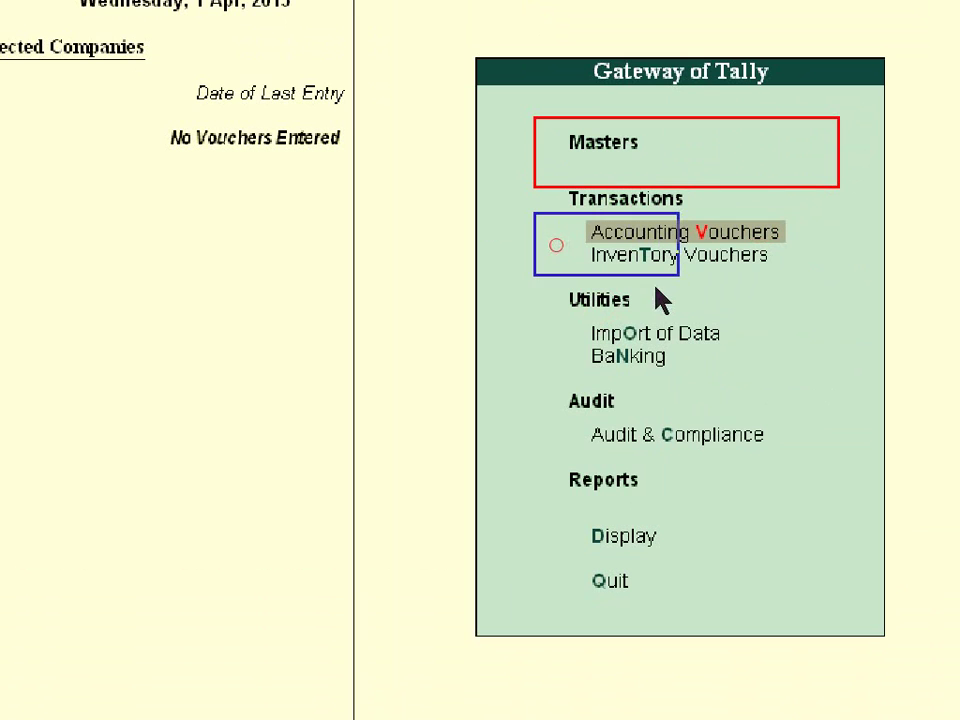
Exit Tally.ERP 9 from the Gateway, confirming Yes at the Quit prompt.
left_click(757, 286)
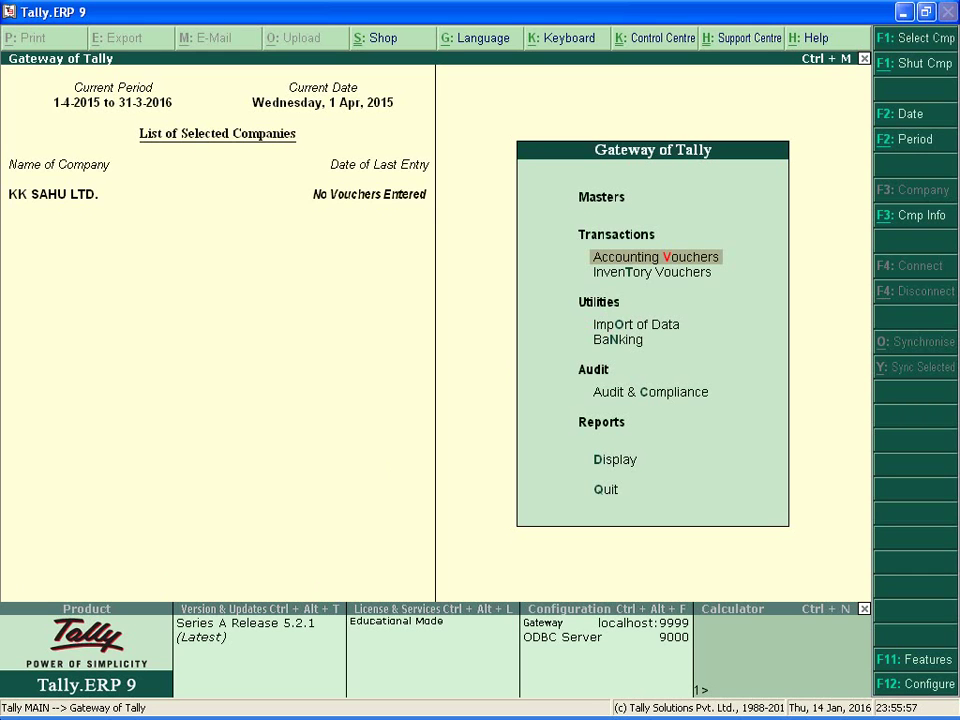
key("Escape")
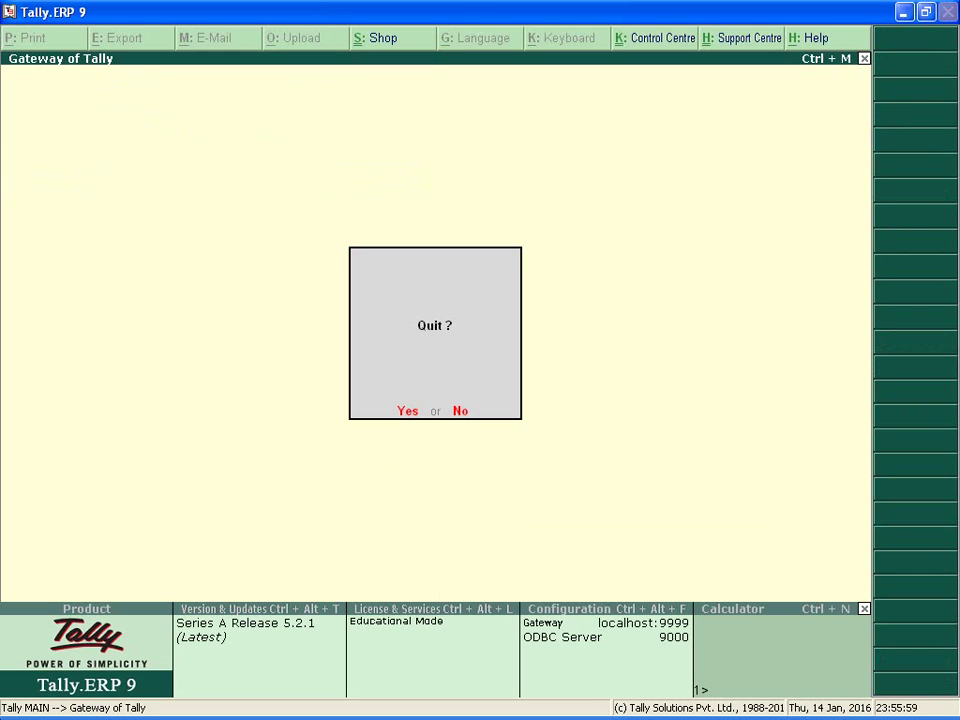
key("y")
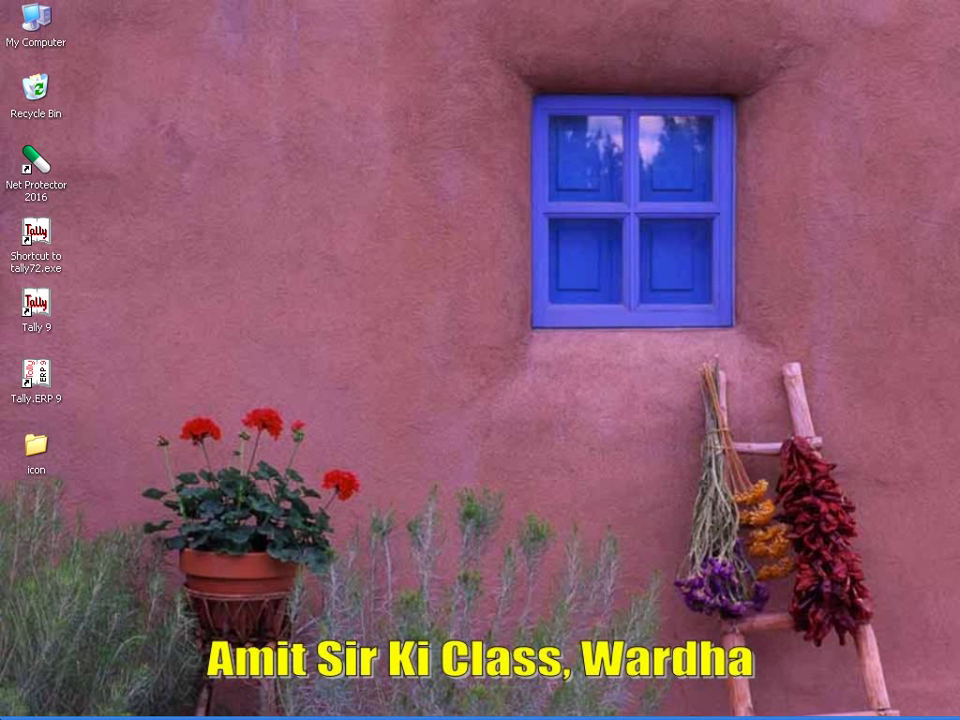